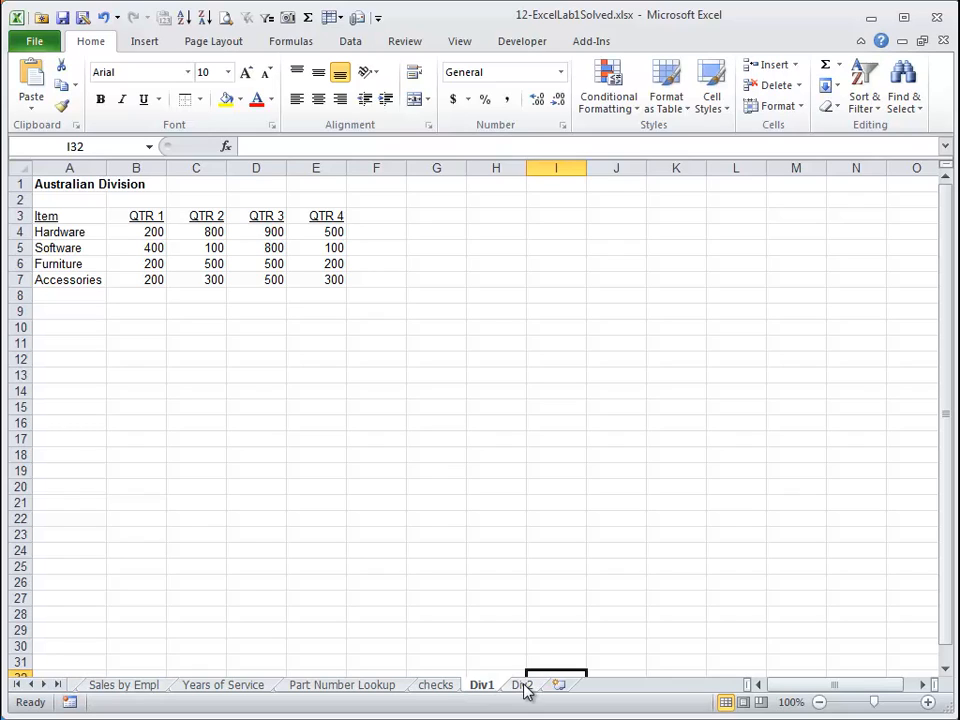
- Group the Div1 and Div2 worksheets and colour their tabs red from the standard colours
left_click(524, 688, "ctrl")
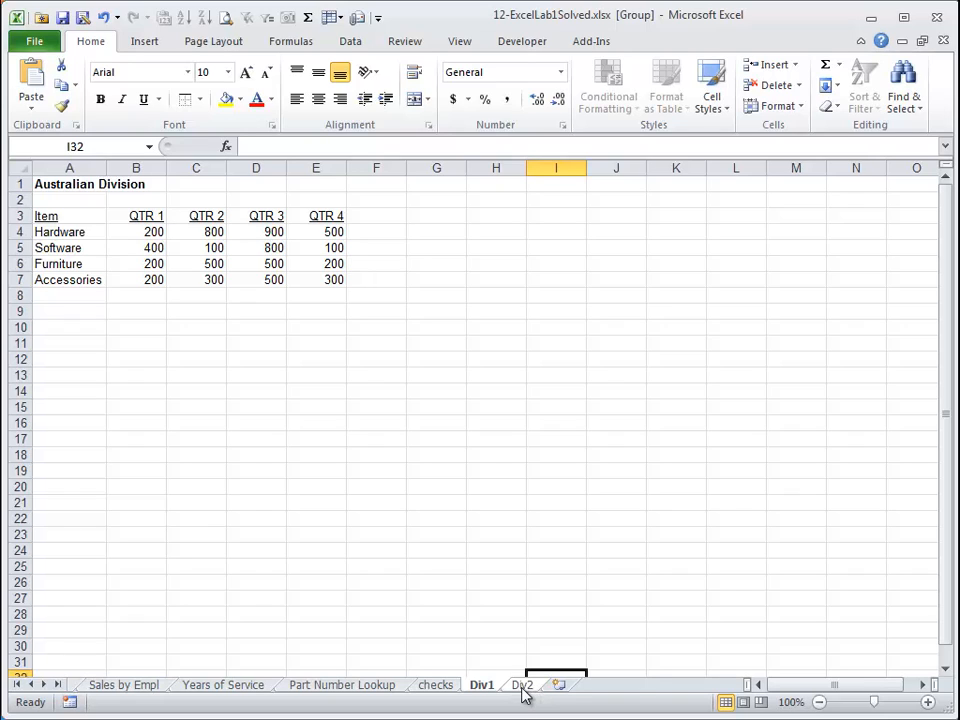
right_click(522, 688)
mouse_move(576, 594)
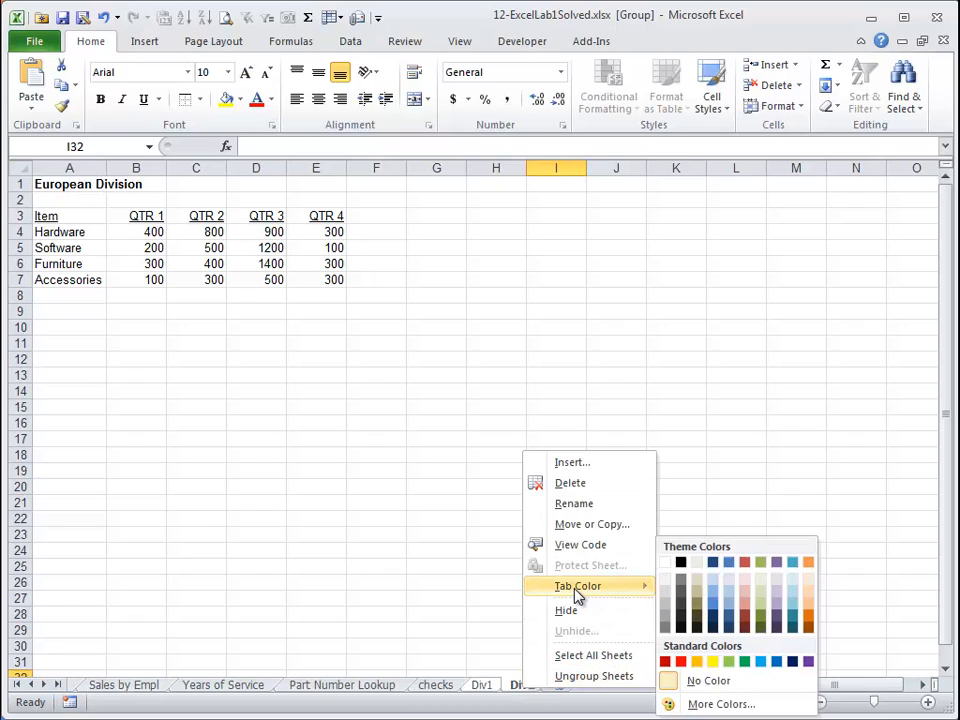
left_click(680, 661)
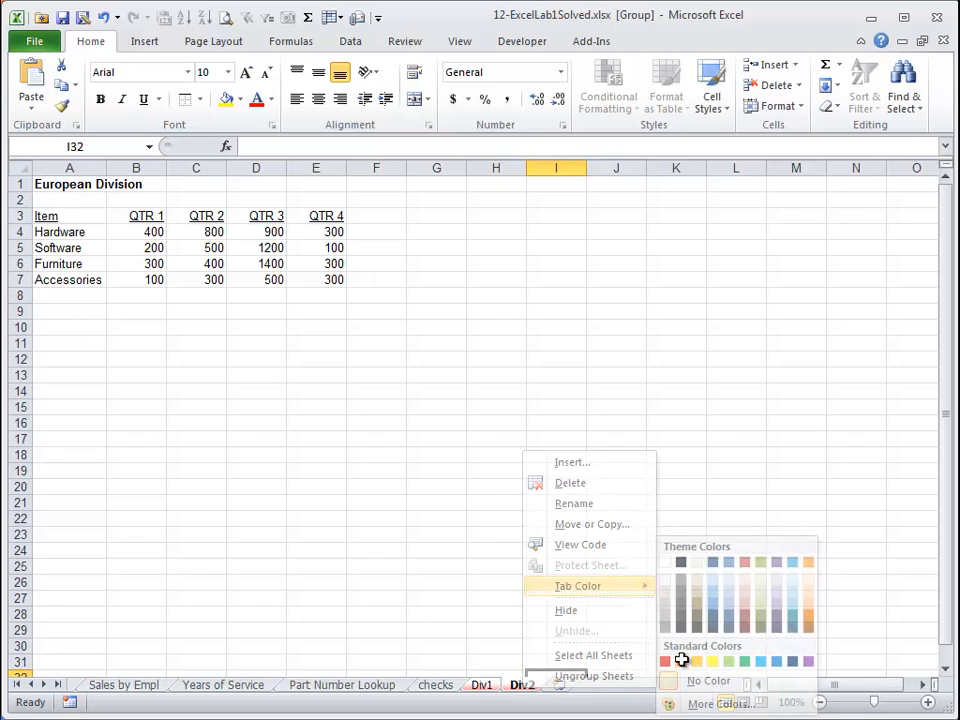
- Colour the checks worksheet tab green, using the darker standard green, and switch to the Part Number Lookup sheet
left_click(440, 688)
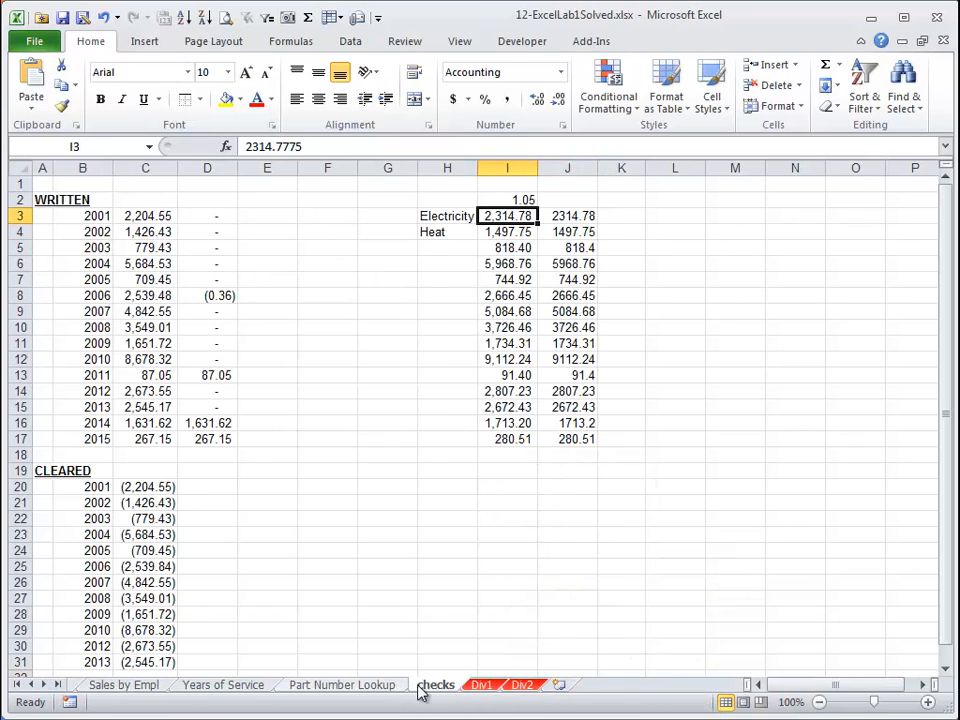
right_click(445, 690)
mouse_move(563, 606)
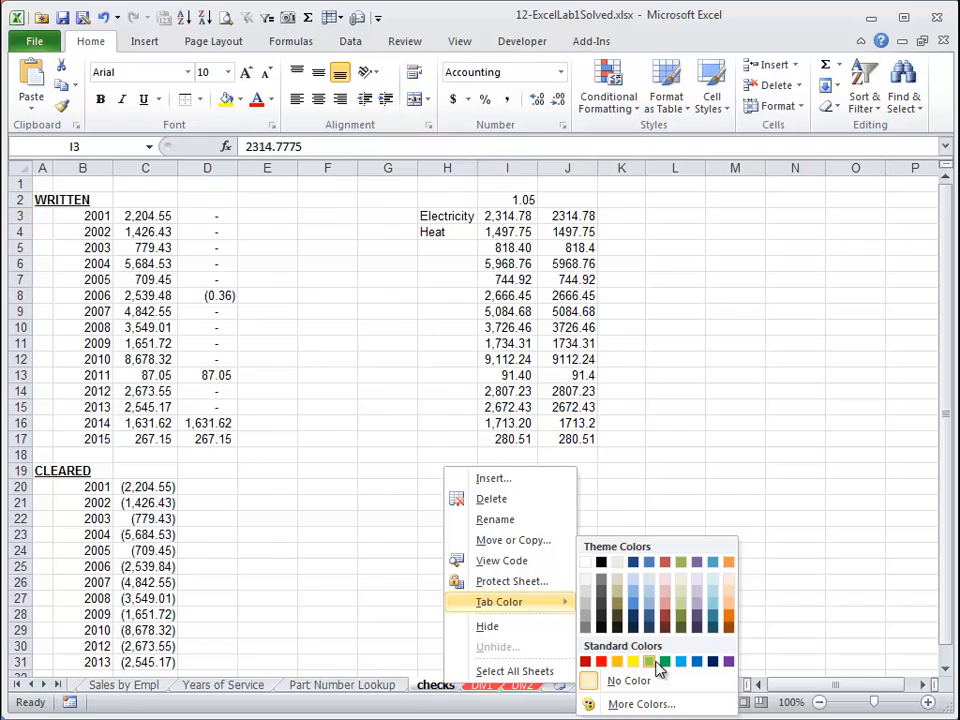
left_click(667, 662)
left_click(365, 687)
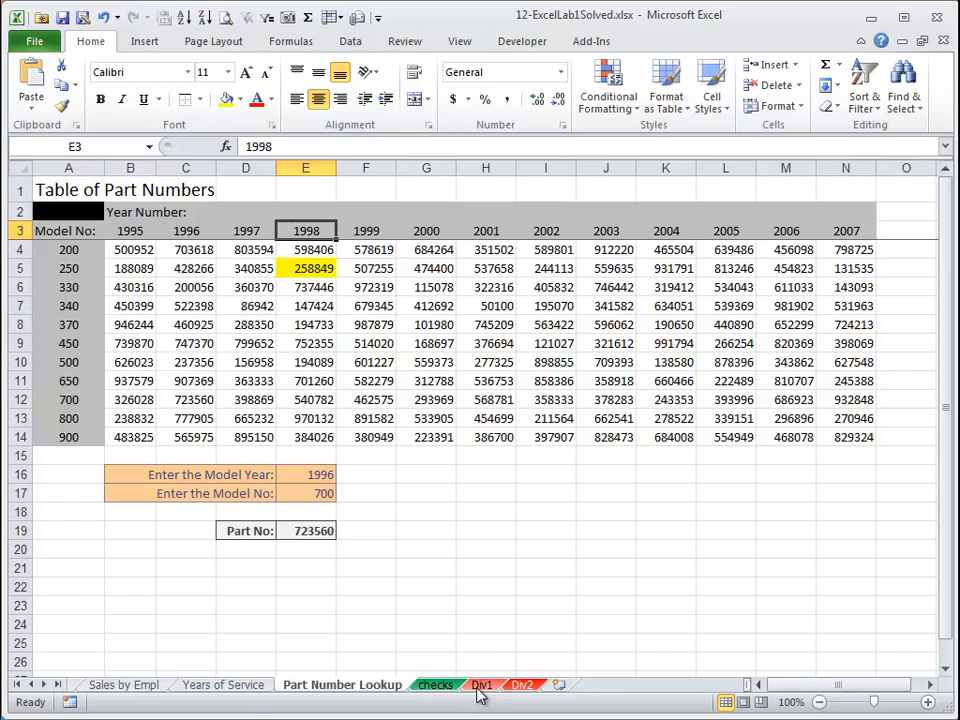
- Hide the checks worksheet
left_click(480, 686)
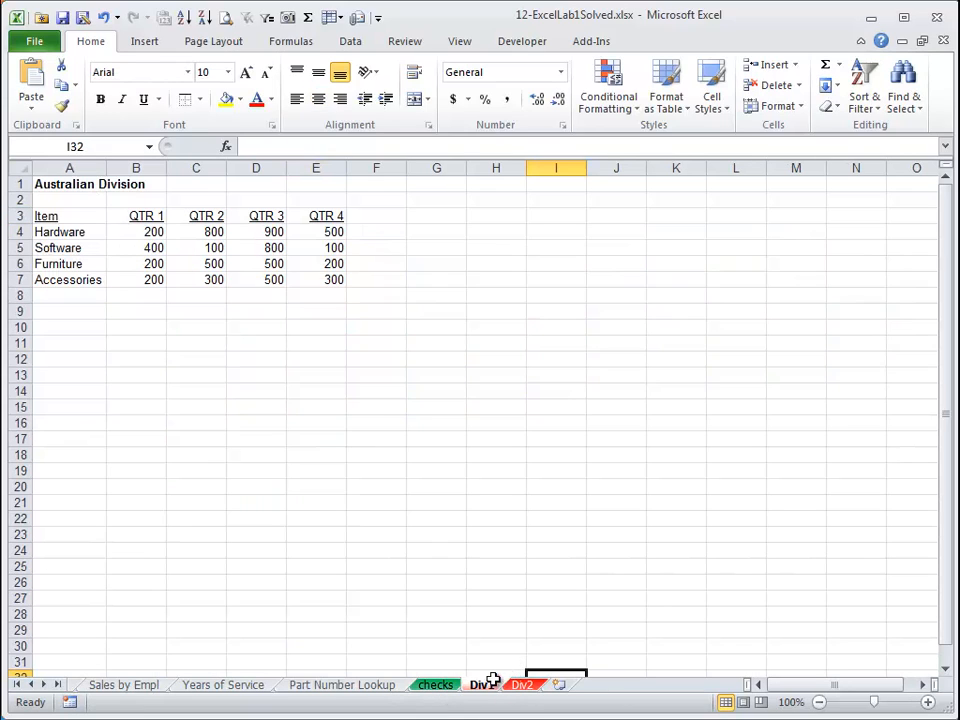
left_click(450, 688)
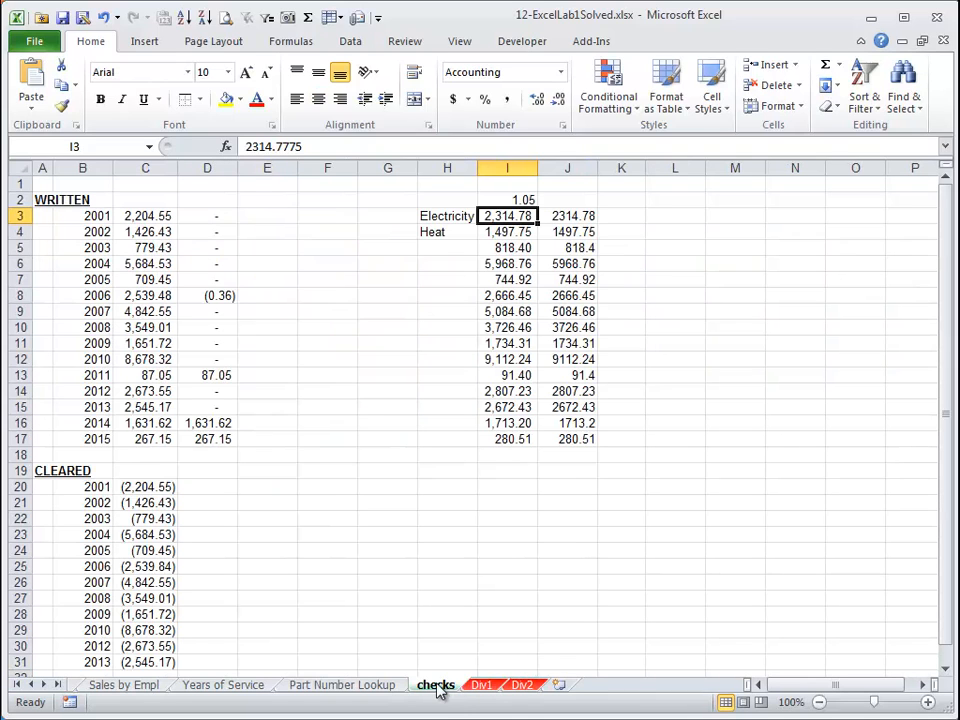
right_click(439, 688)
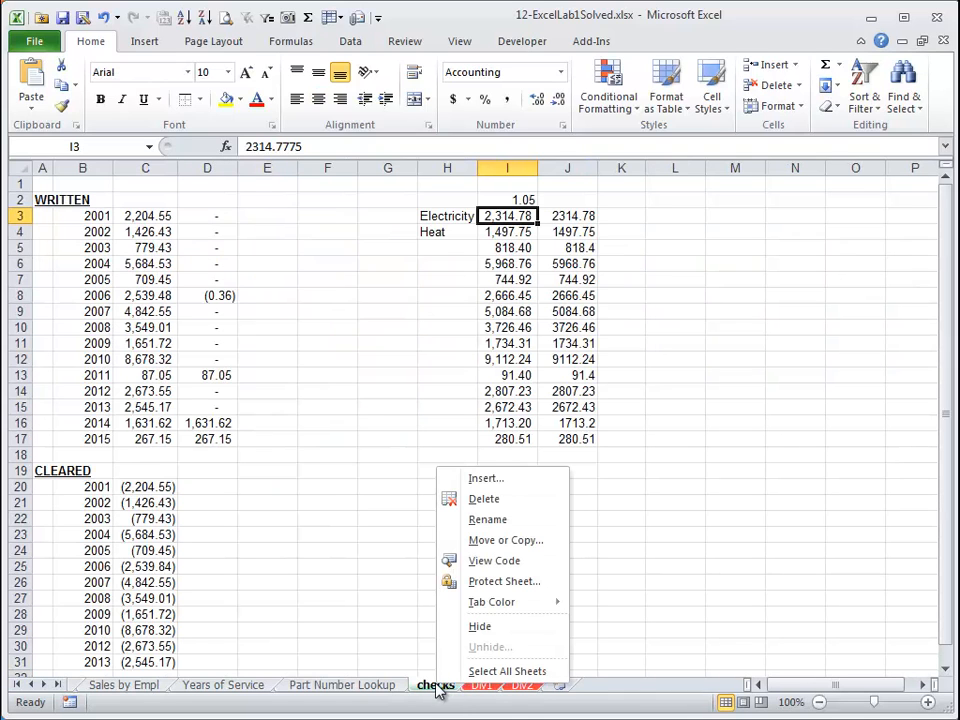
left_click(510, 627)
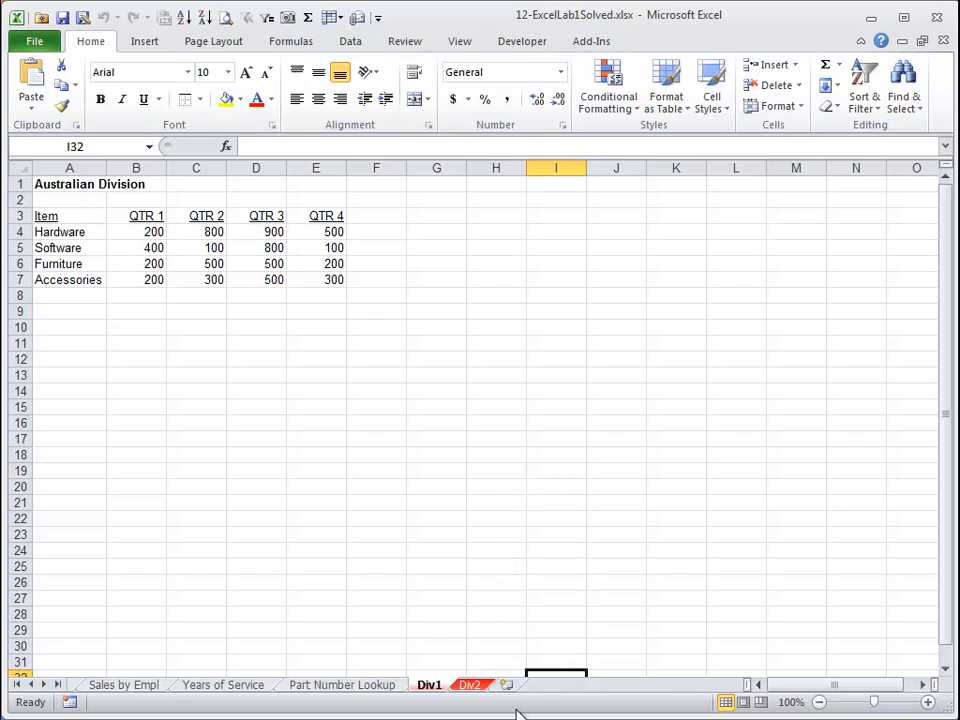
- Unhide the checks worksheet from the Part Number Lookup sheet
left_click(390, 690)
right_click(390, 690)
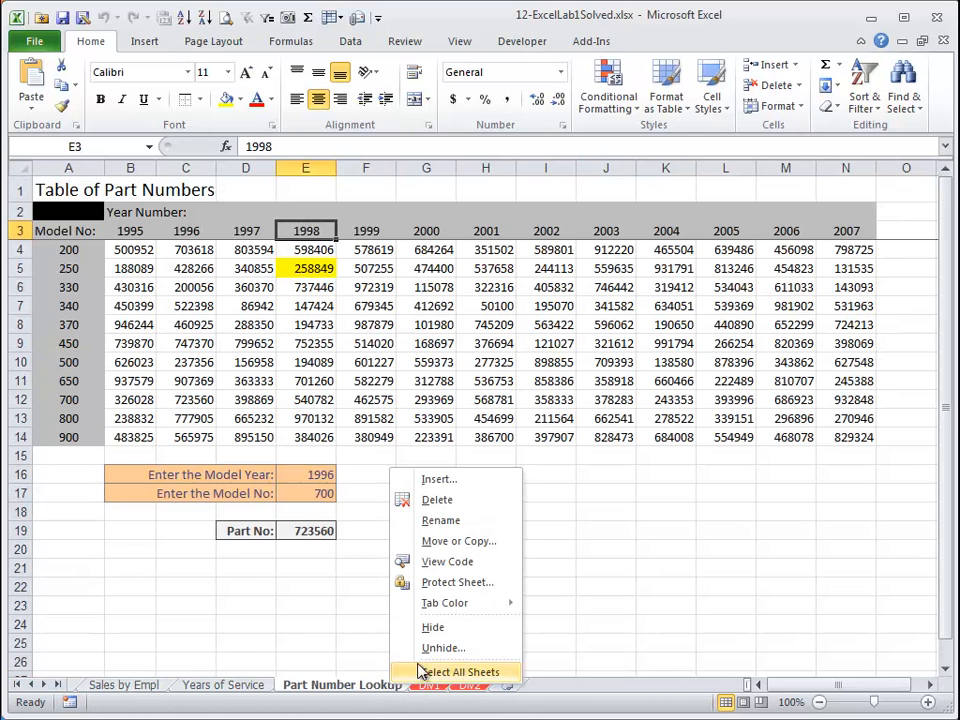
left_click(441, 647)
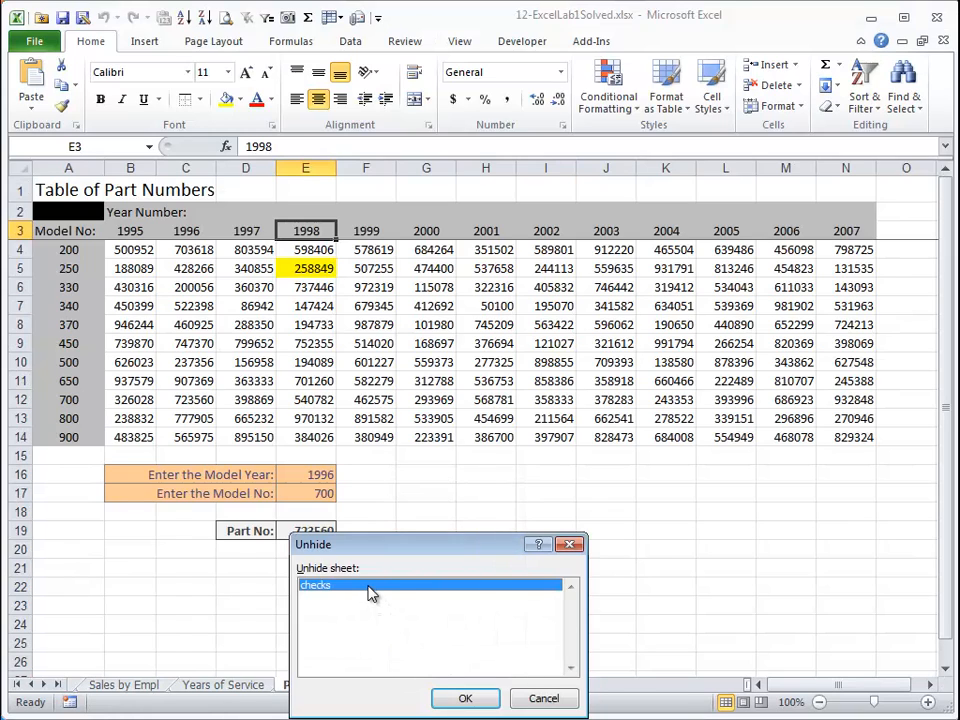
double_click(370, 586)
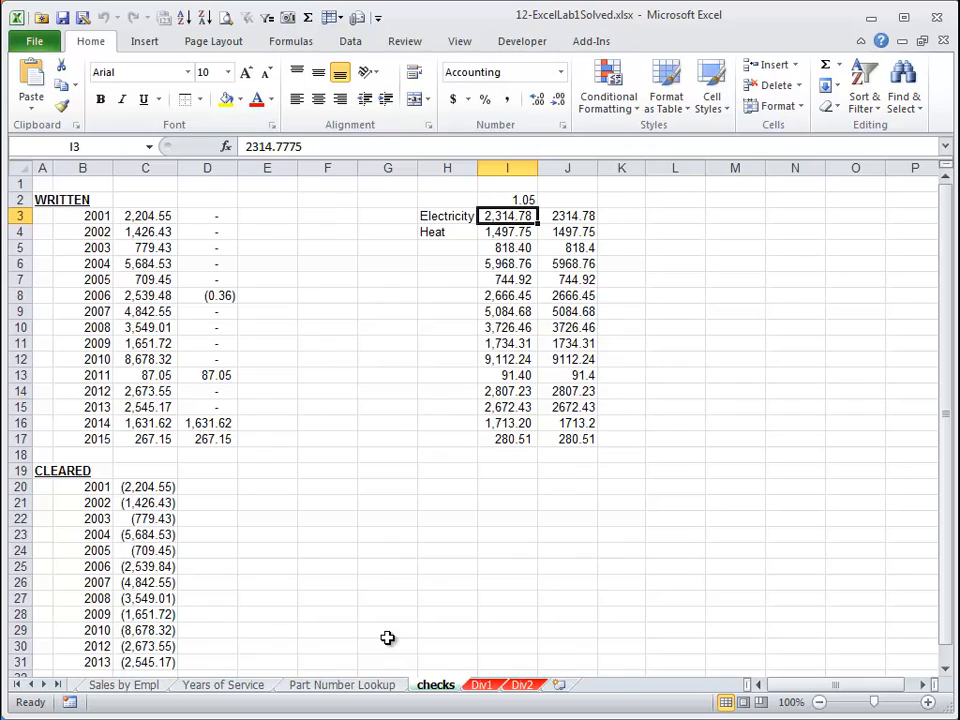
- Try to copy the Div2 worksheet to the end of the workbook with Move or Copy and the Create a copy option
left_click(482, 688)
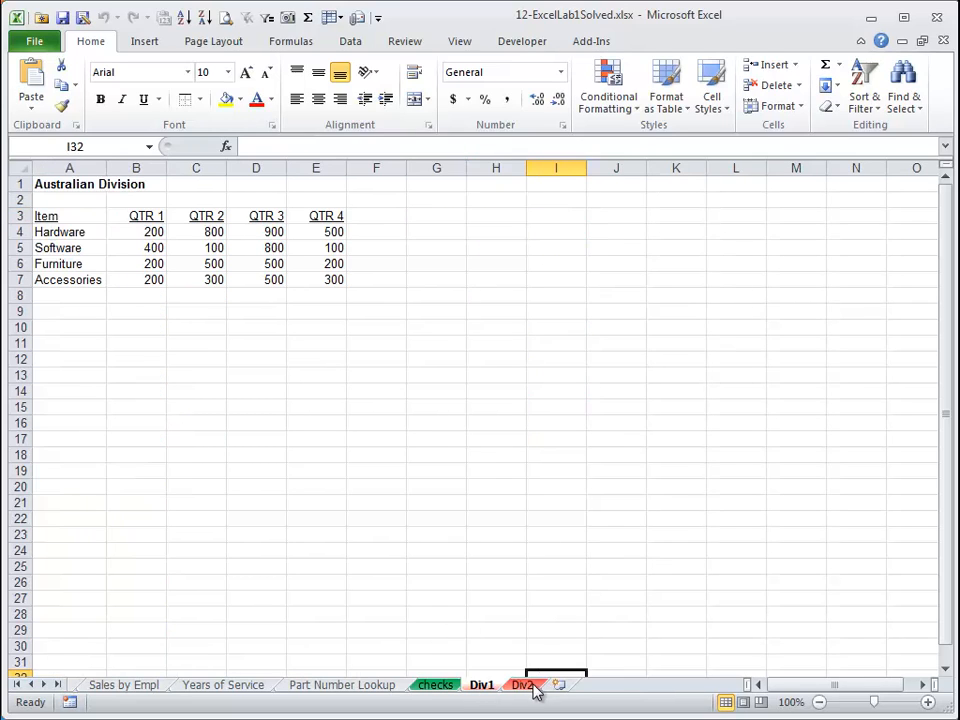
left_click(524, 686)
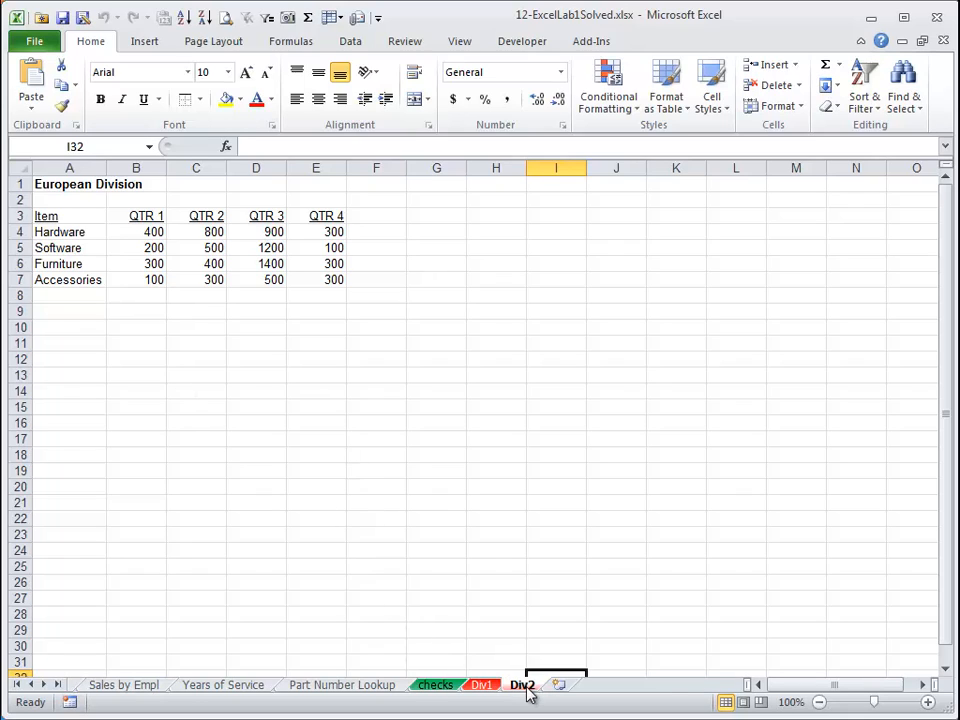
left_click_drag(527, 692, 528, 691)
right_click(528, 692)
left_click(592, 554)
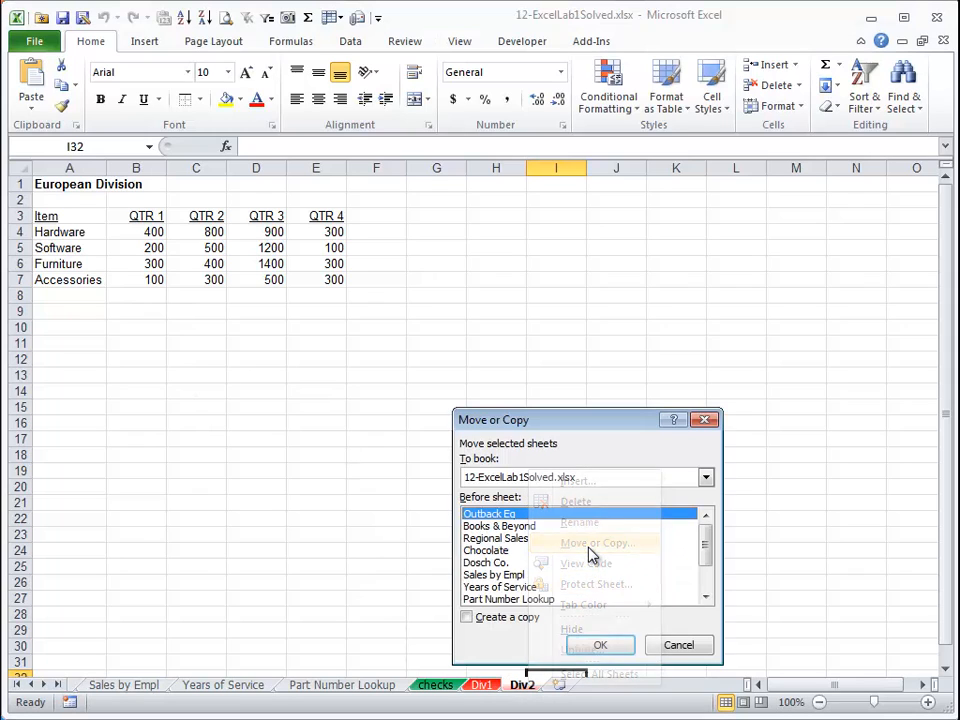
left_click(705, 592)
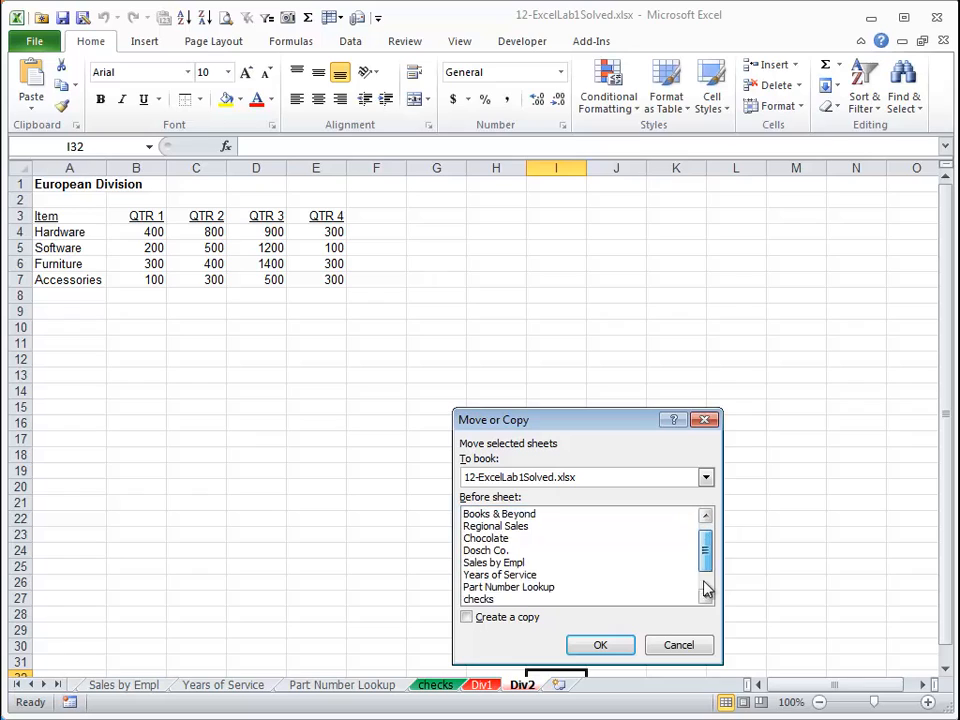
scroll(705, 590, "down", 1)
left_click(495, 587)
left_click(505, 618)
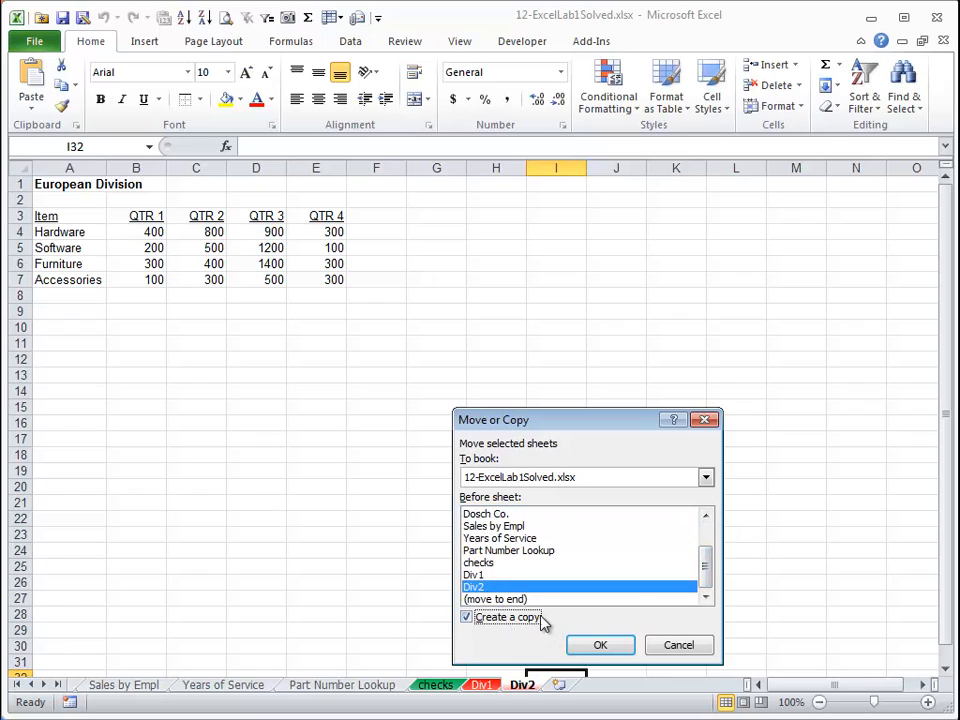
left_click(495, 599)
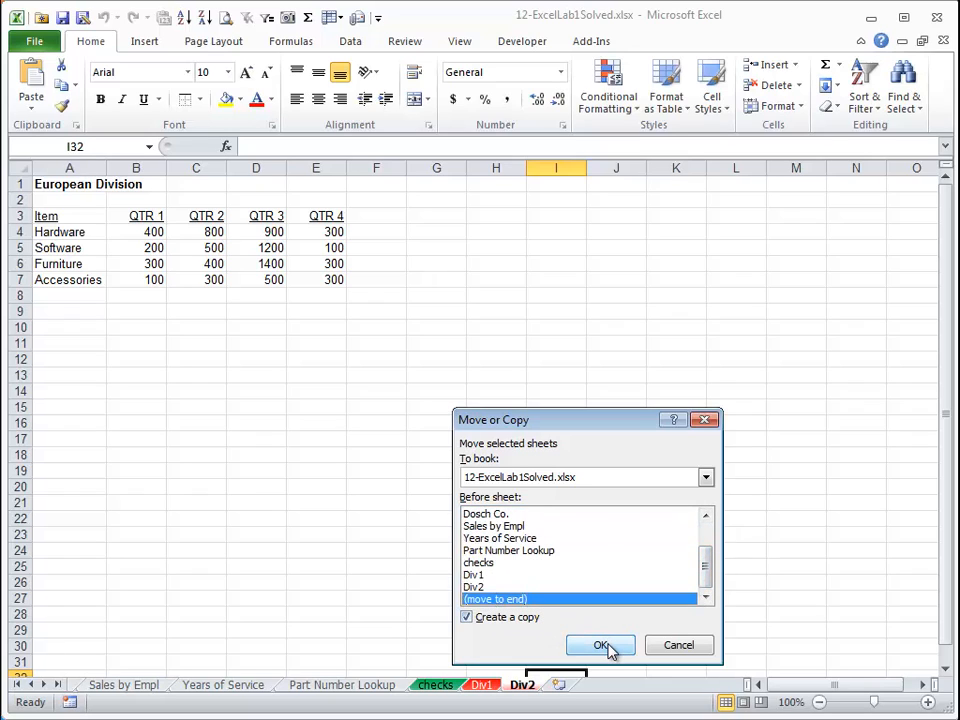
left_click(602, 645)
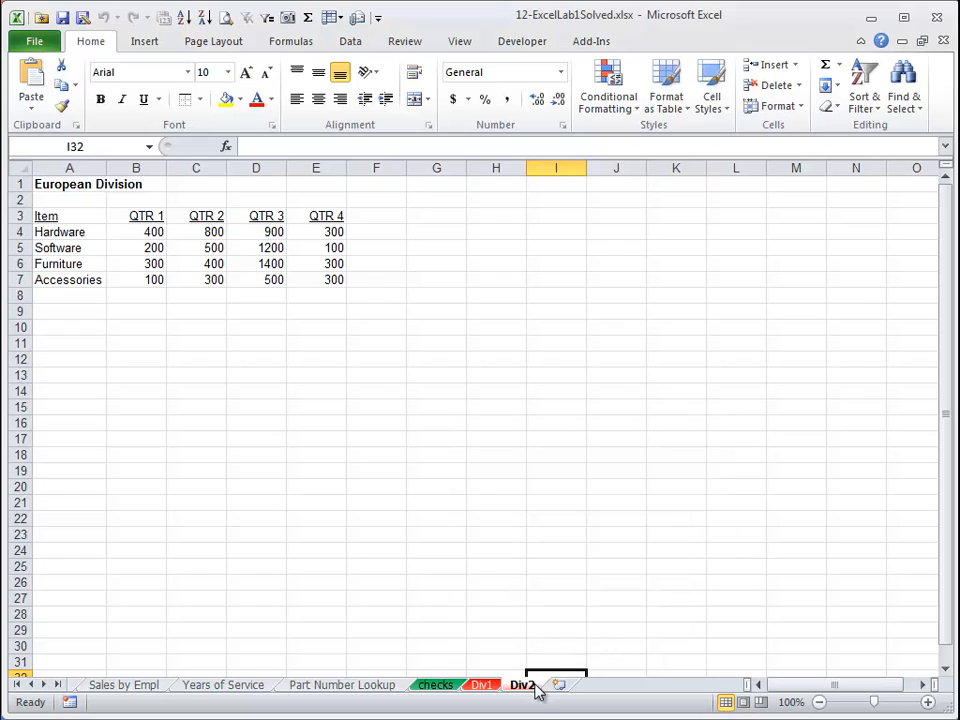
- Duplicate the Div2 worksheet directly after the original and rename the copy TOTAL
mouse_move(525, 690)
left_mouse_down()
mouse_move(298, 683)
mouse_move(575, 686)
mouse_move(528, 686)
left_mouse_up()
left_click_drag(528, 688, 560, 684)
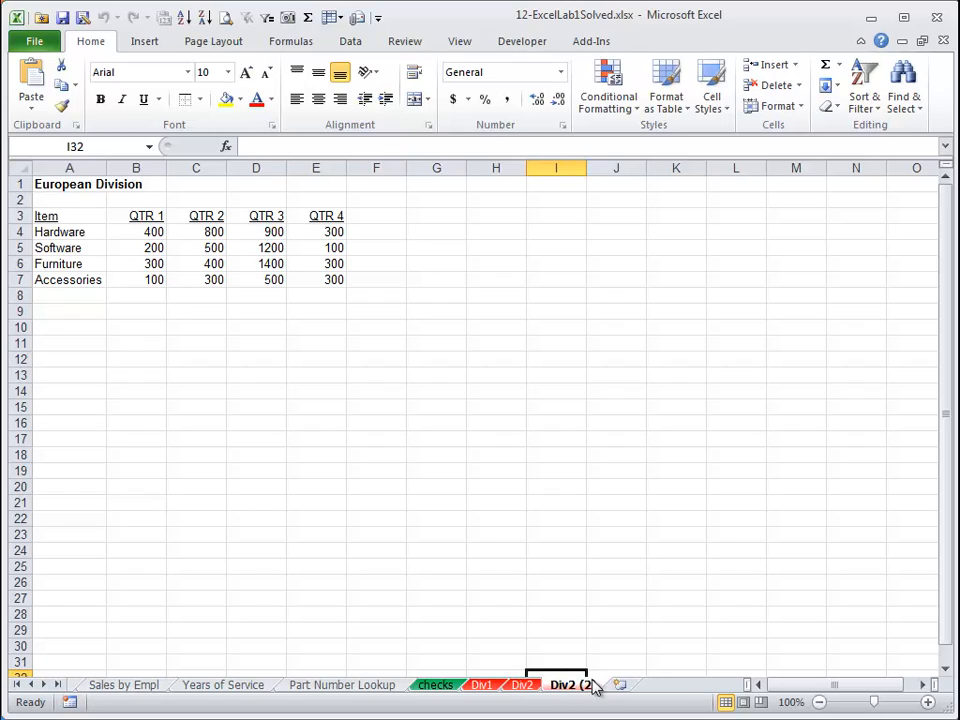
double_click(586, 686)
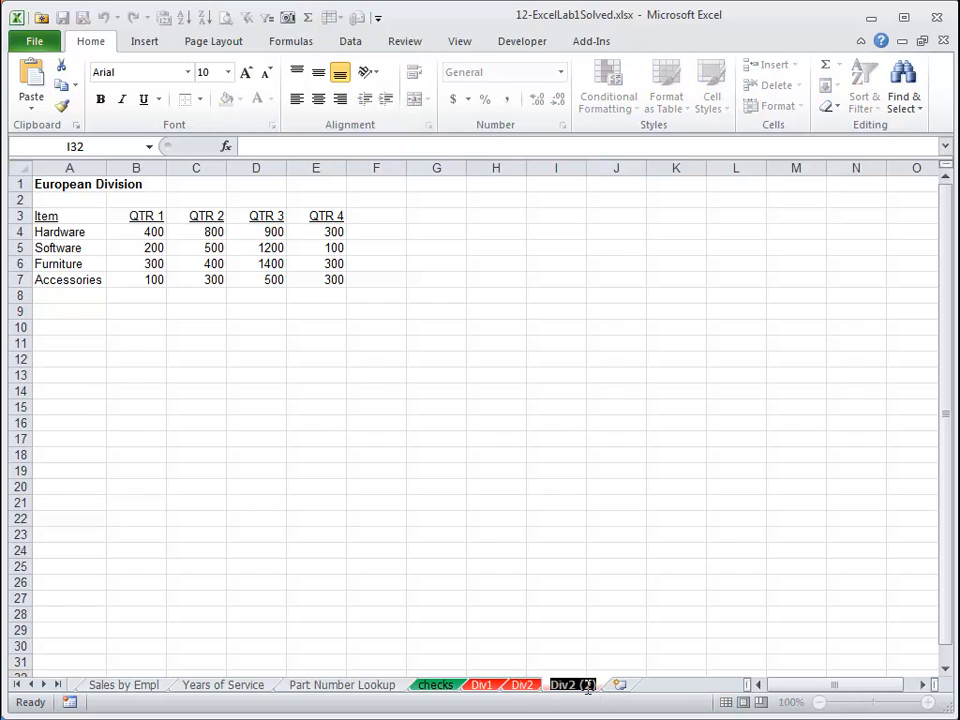
key("Caps_Lock")
type("TOTAL")
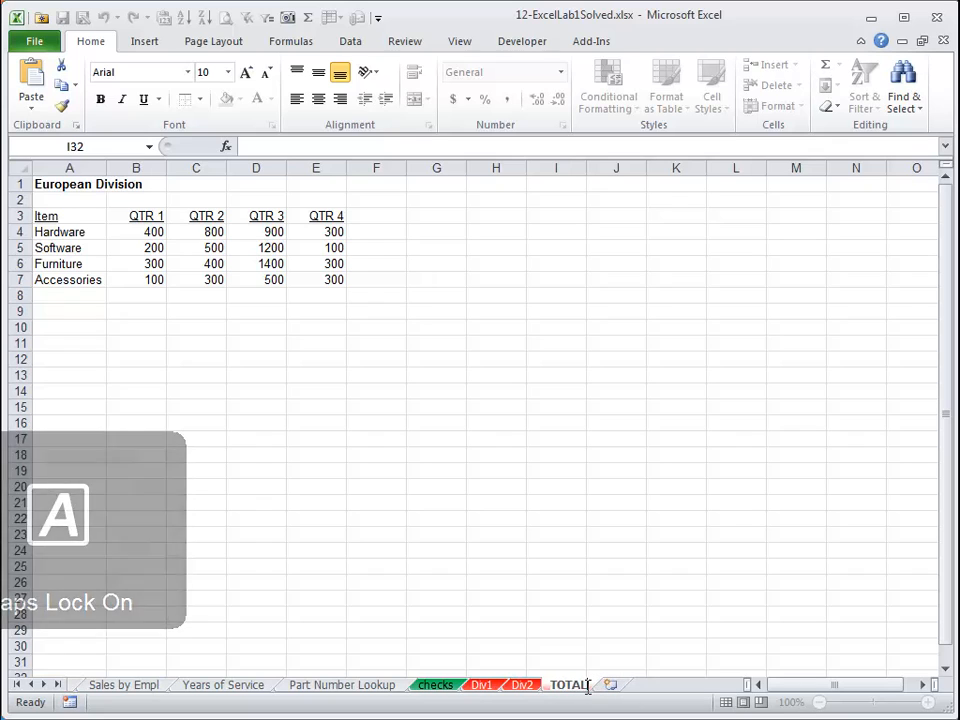
key("Return")
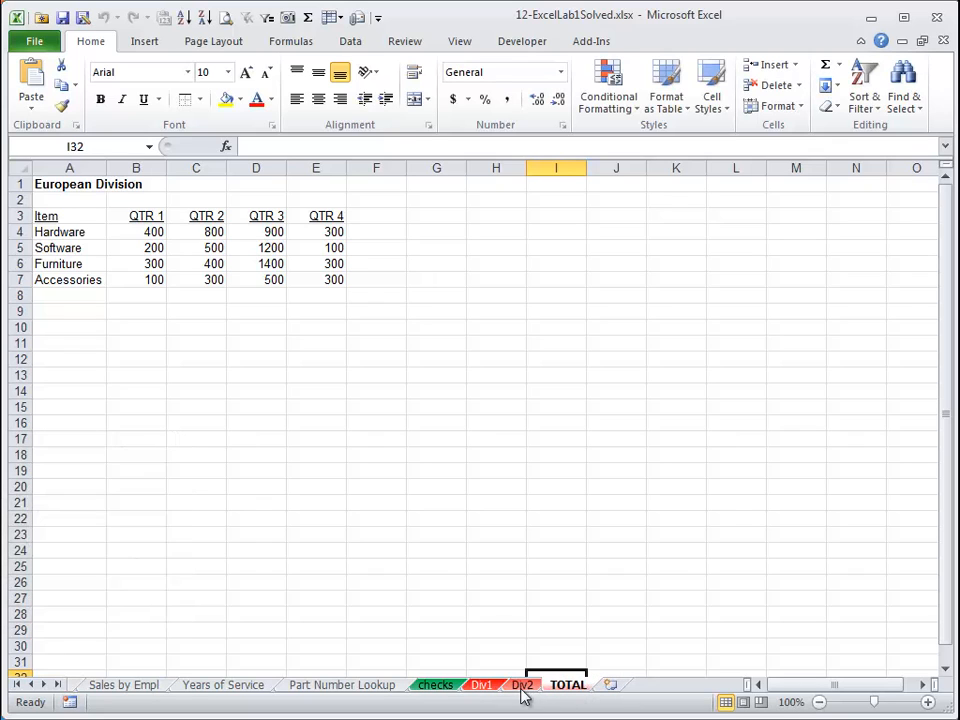
- Rename the Div1 worksheet as Australia
left_click(482, 685, "shift")
type("A")
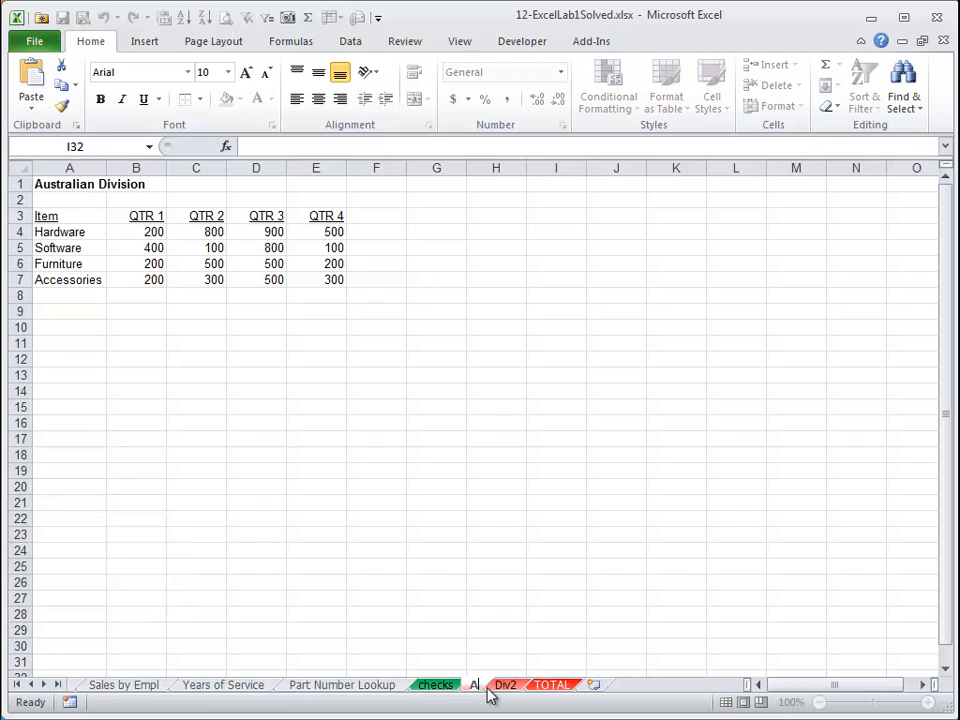
key("Caps_Lock")
type("ustralia")
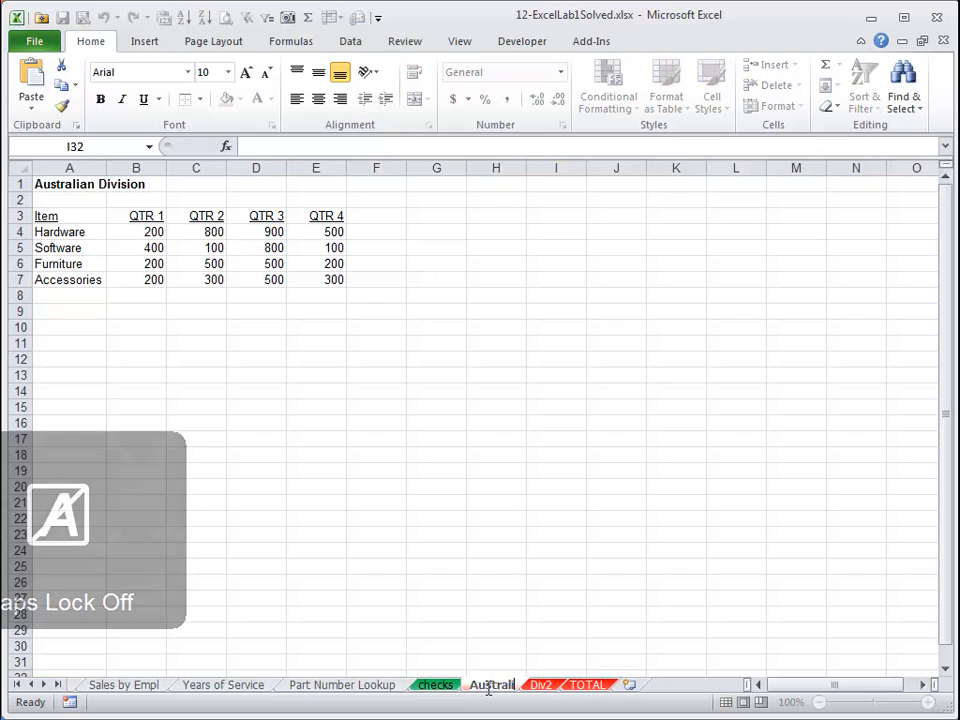
key("Return")
- Rename the Div2 worksheet as Europe
left_click(548, 686)
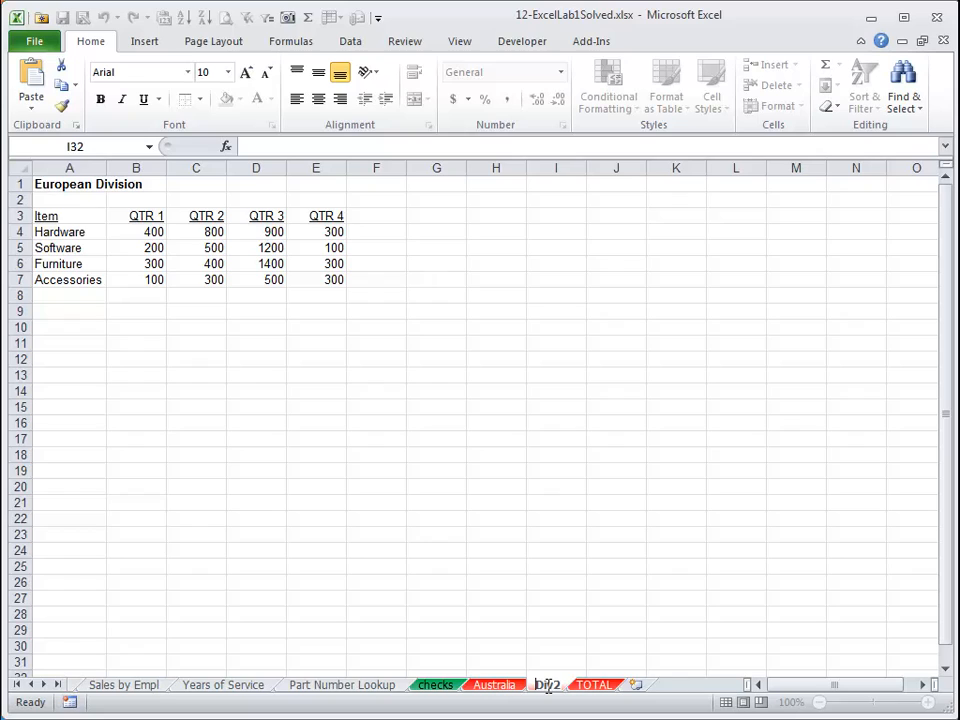
double_click(548, 686)
type("Europe")
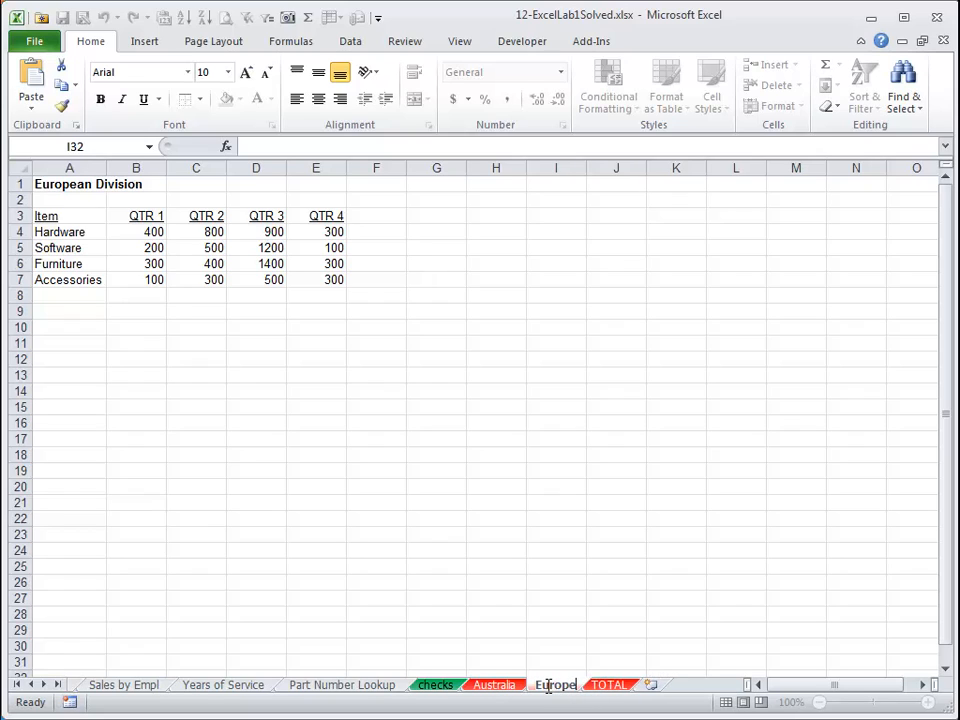
key("Return")
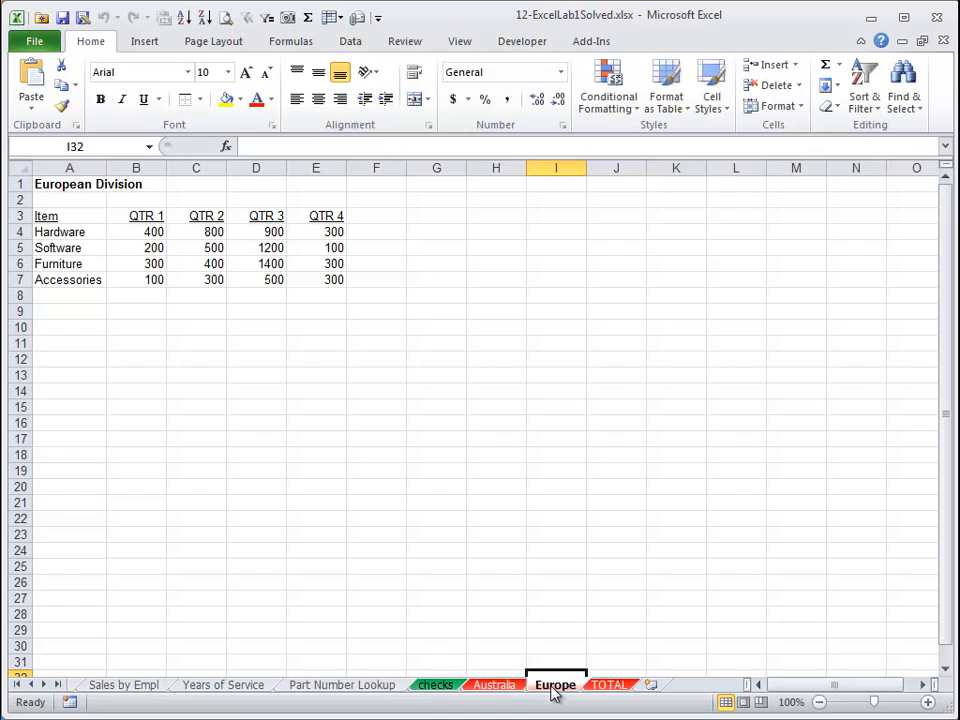
- On the TOTAL sheet, enter the formula =Australia!B4+Europe!B4 in cell B4 to add both divisions' first-quarter hardware figures
left_click(606, 686)
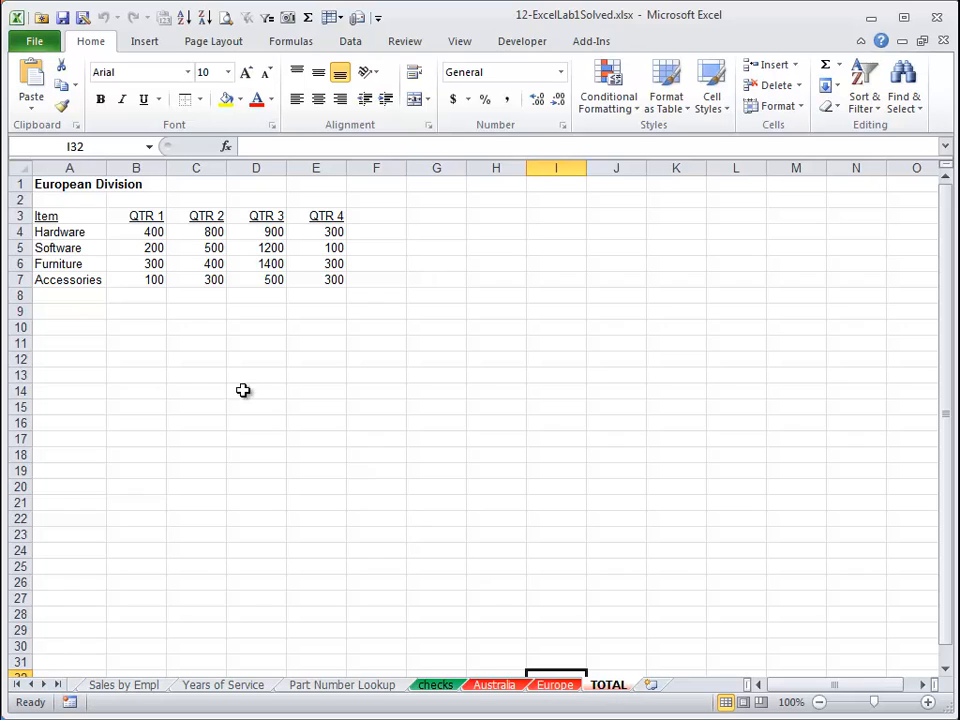
left_click(146, 233)
type("=")
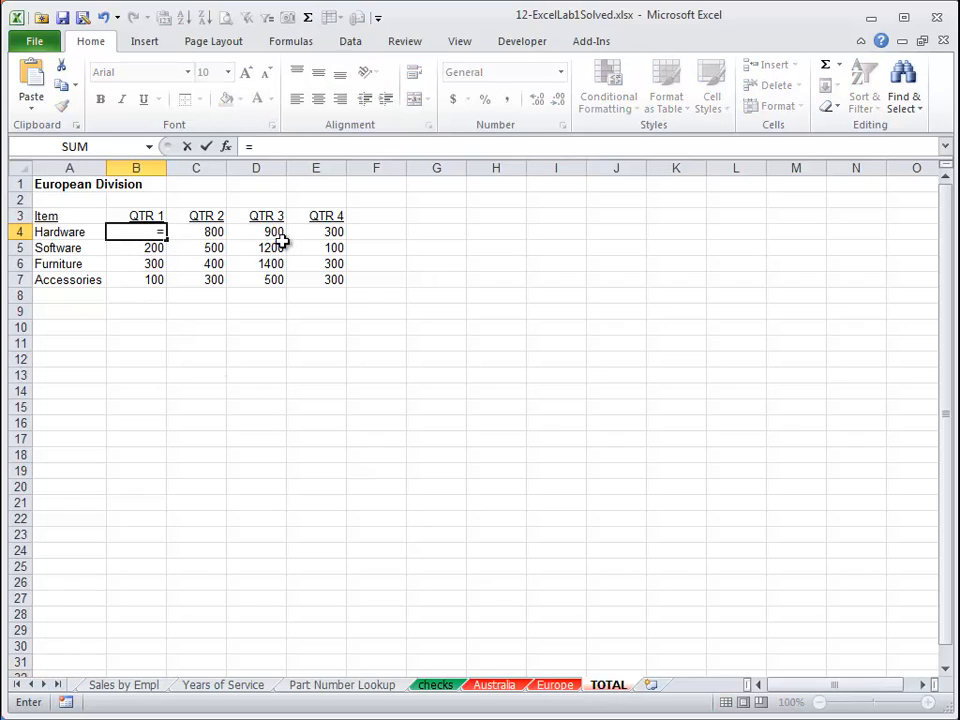
key("ctrl+End")
key("ctrl+Page_Up")
key("ctrl+Page_Up")
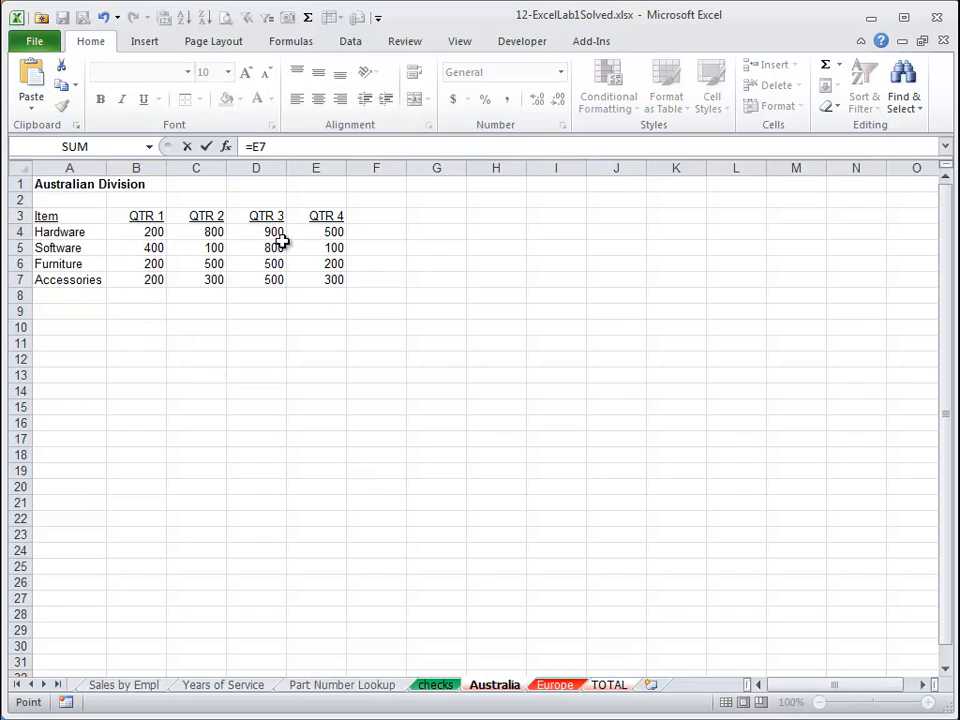
left_click(136, 230)
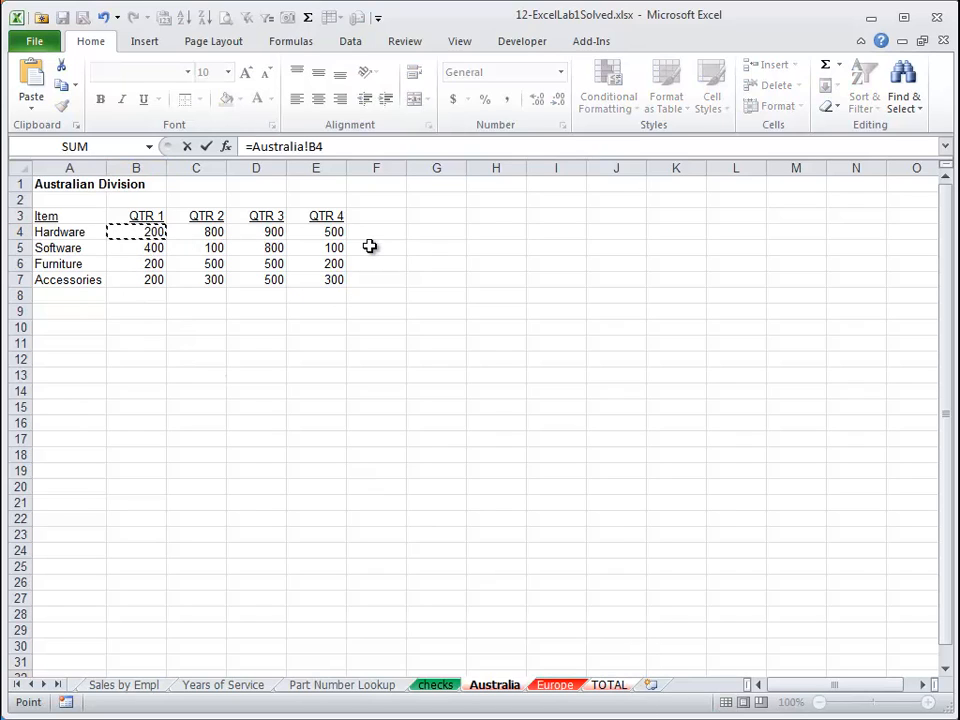
type("+")
key("ctrl+Page_Down")
left_click(158, 232)
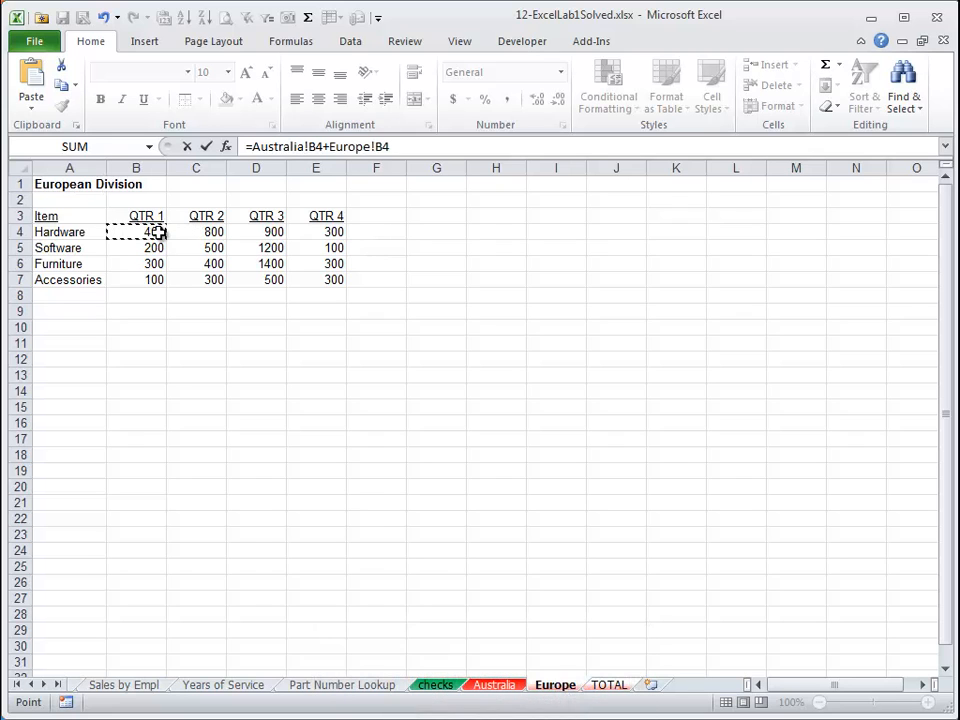
key("ctrl+Return")
- Fill the B4 formula down and across the TOTAL sheet's range B4:E7
key("shift+Down")
key("shift+Down")
key("shift+Down")
key("shift+Right")
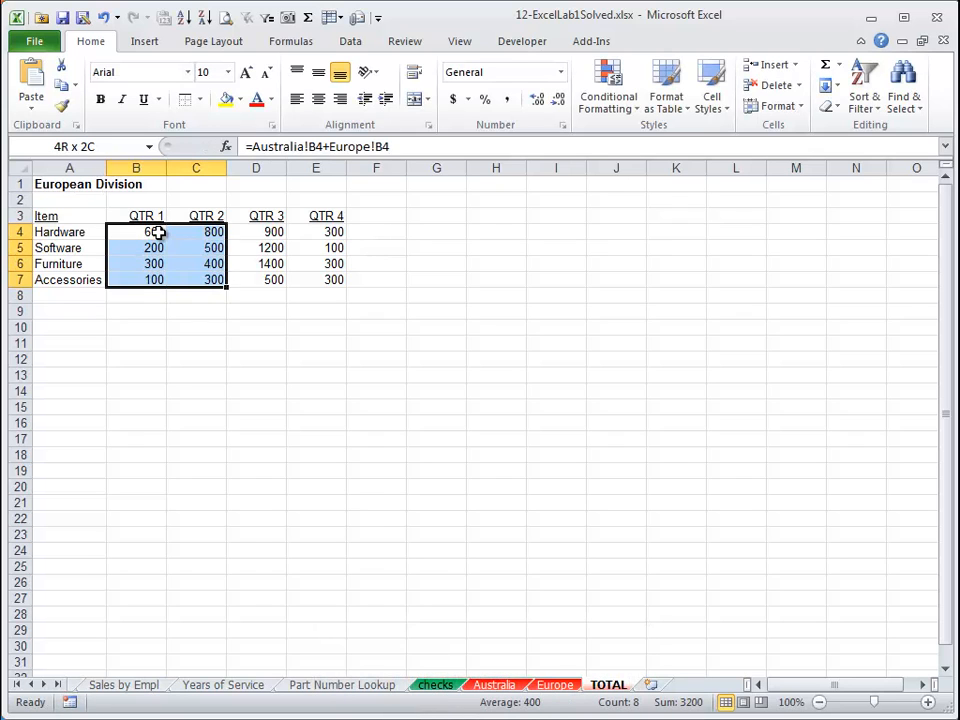
key("shift+Right")
key("shift+Right")
key("ctrl+d")
key("ctrl+r")
- Replace the heading in cell A1 of the TOTAL sheet with Totals
key("Down")
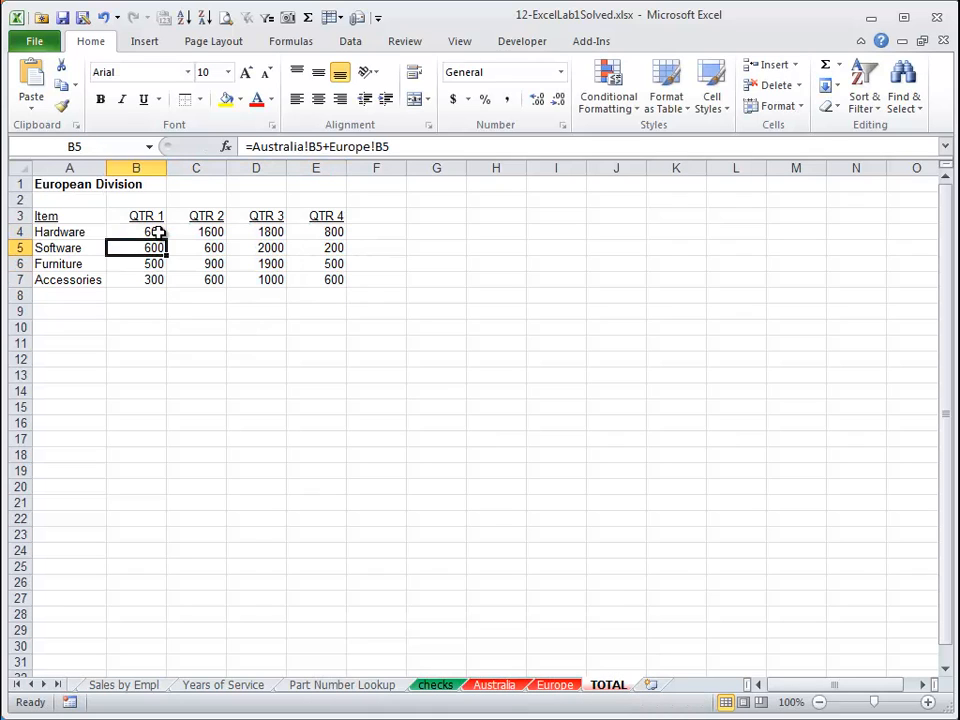
key("Up")
key("Down")
key("Down")
key("Down")
key("Down")
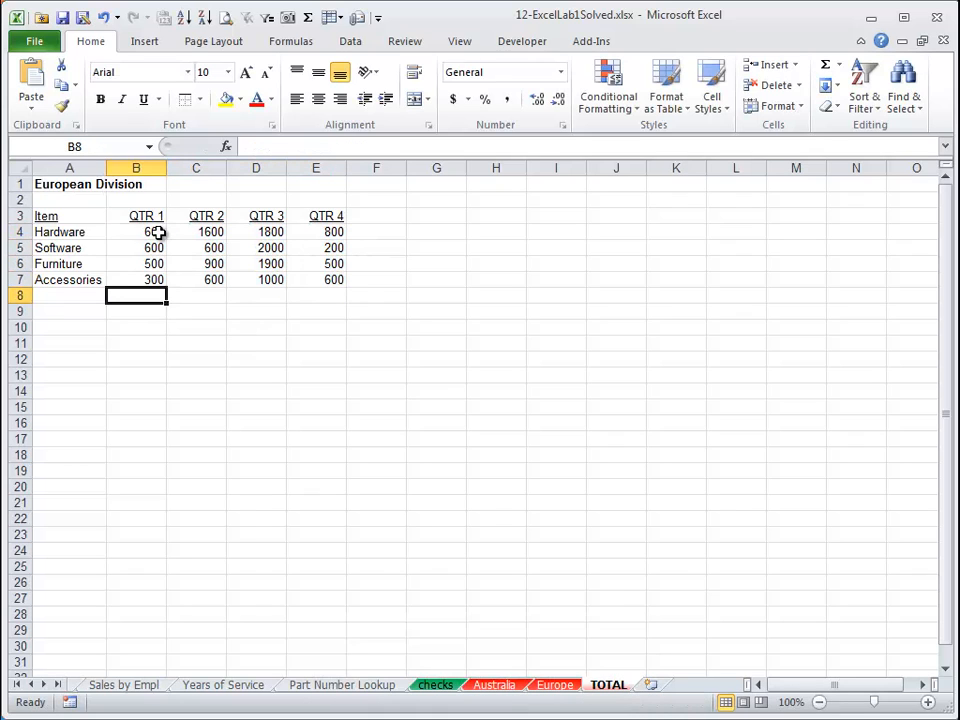
key("Up")
key("Up")
key("Up")
key("Up")
key("Up")
key("Up")
key("ctrl+Home")
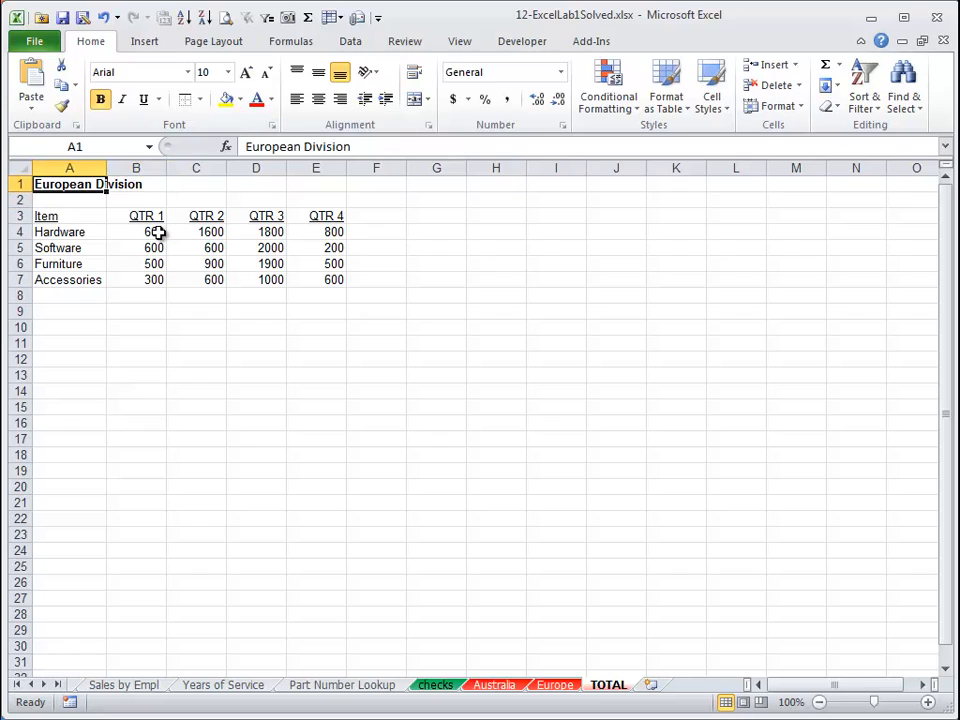
type("Totals")
key("Return")
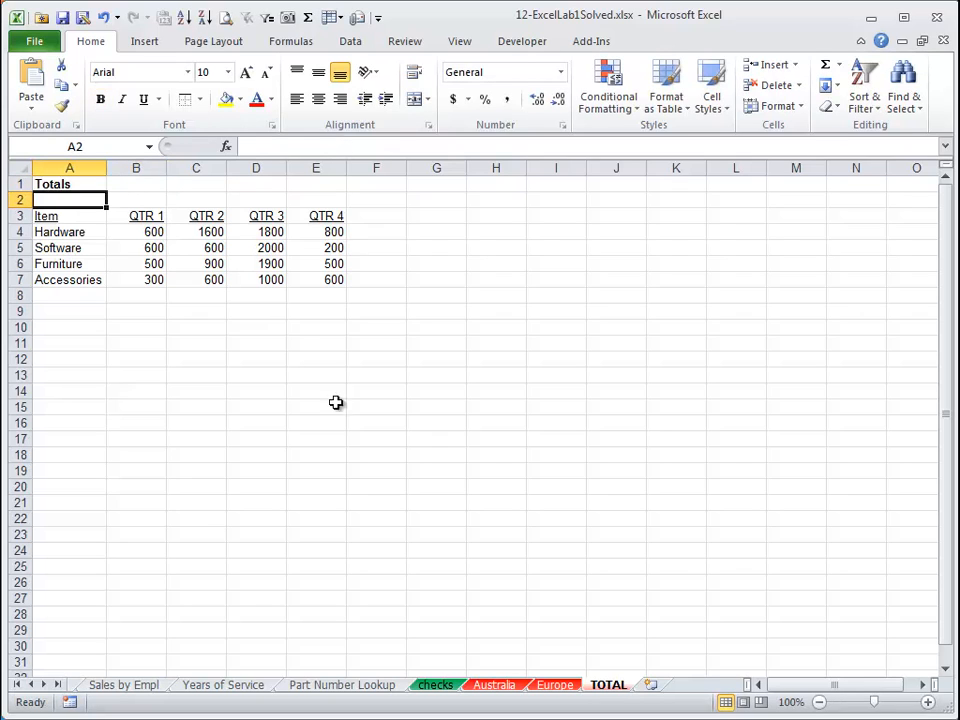
- Check the formula in cell B4 of the TOTAL sheet and go back to the Australia sheet
left_click(154, 233)
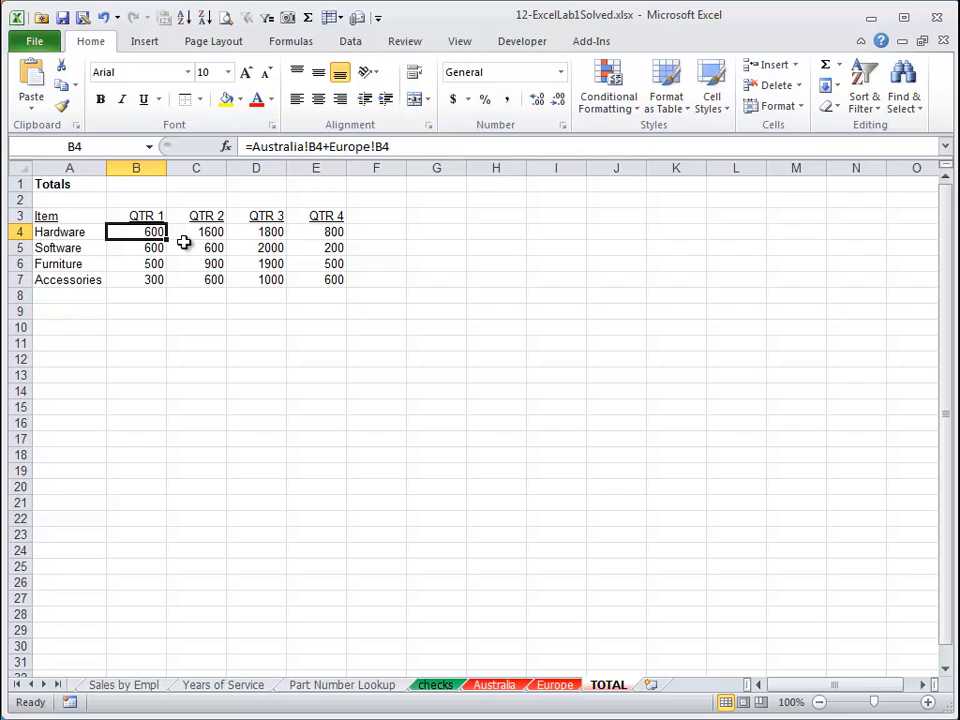
key("ctrl+Page_Up")
key("ctrl+Page_Up")
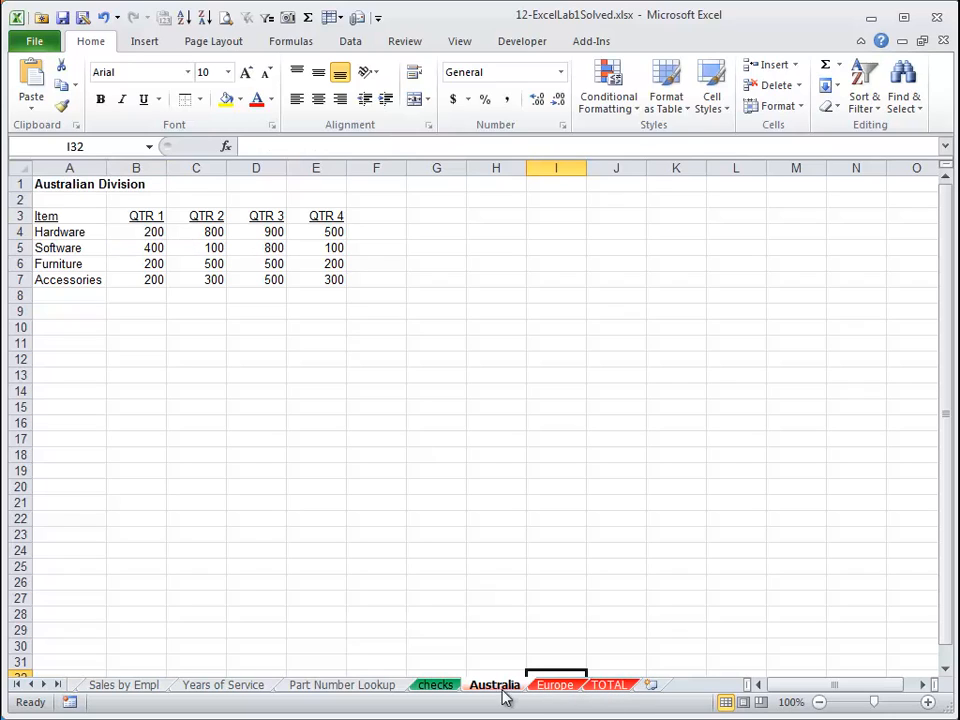
left_click(607, 687)
left_click(509, 690, "shift")
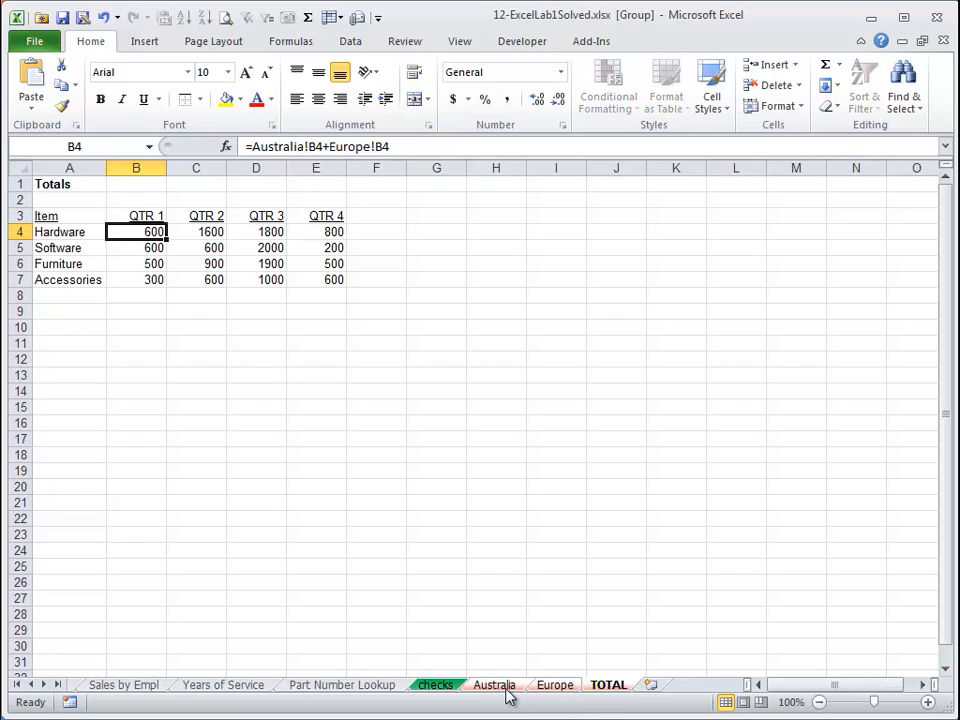
left_click(507, 690)
left_click(463, 690)
left_click(513, 692)
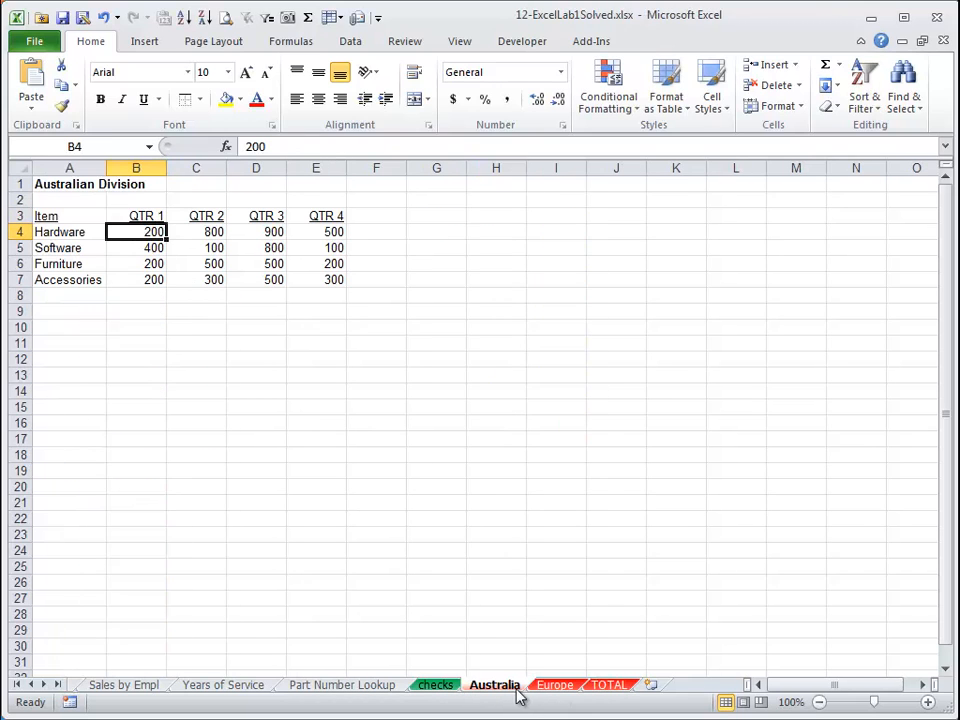
left_click(548, 689, "shift")
left_click(606, 690, "shift")
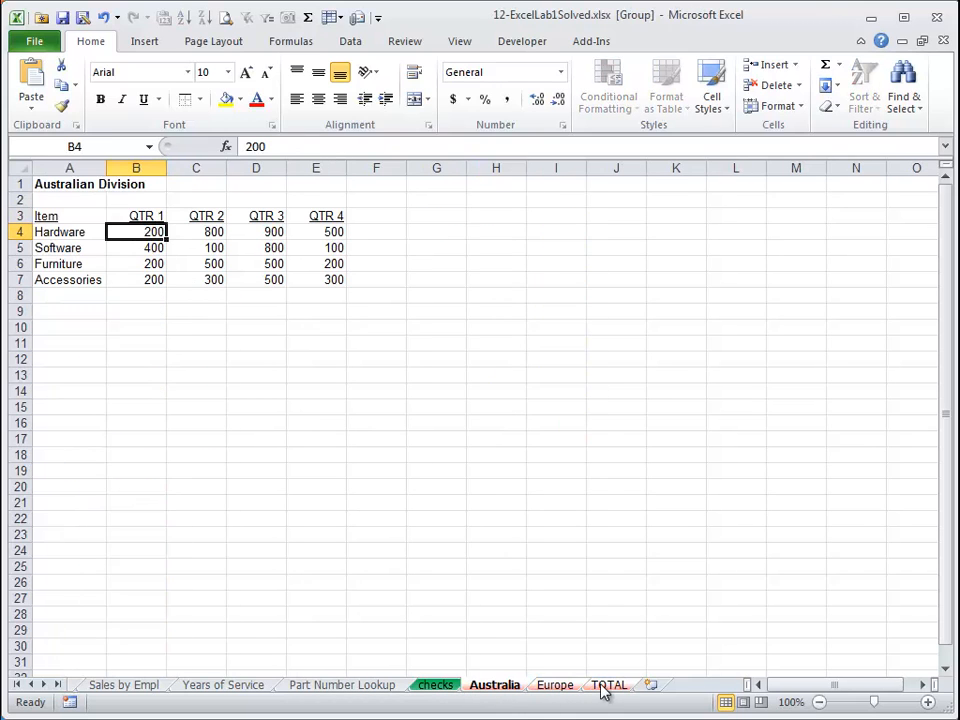
left_click(450, 690)
- Group the Australia, Europe and TOTAL sheets, starting from Australia and extending the selection to TOTAL
left_click(518, 689)
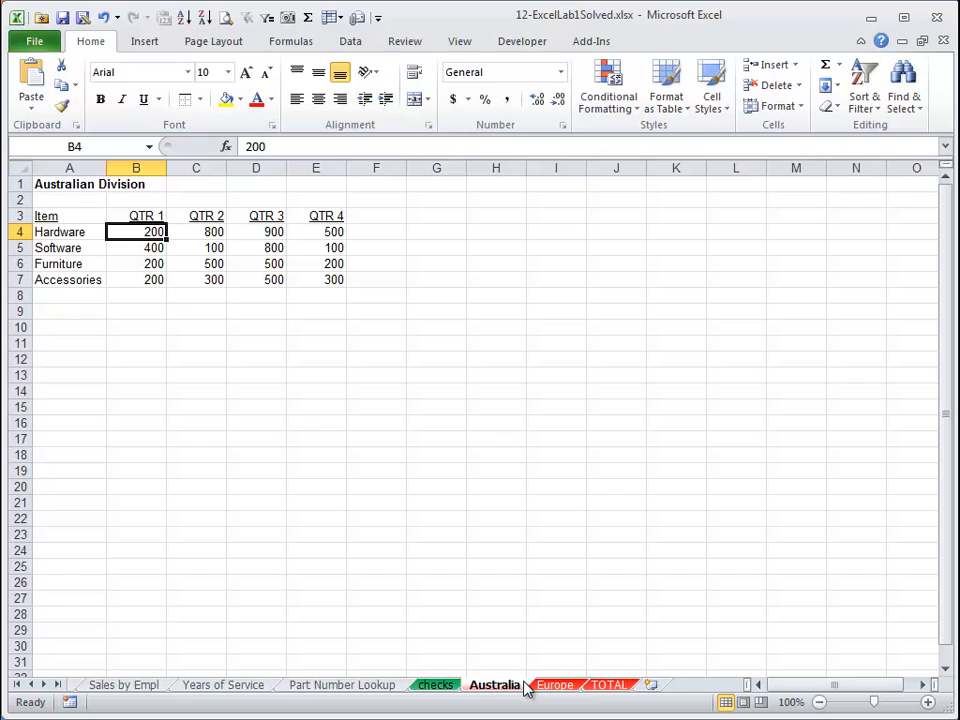
key("ctrl+shift+Page_Down")
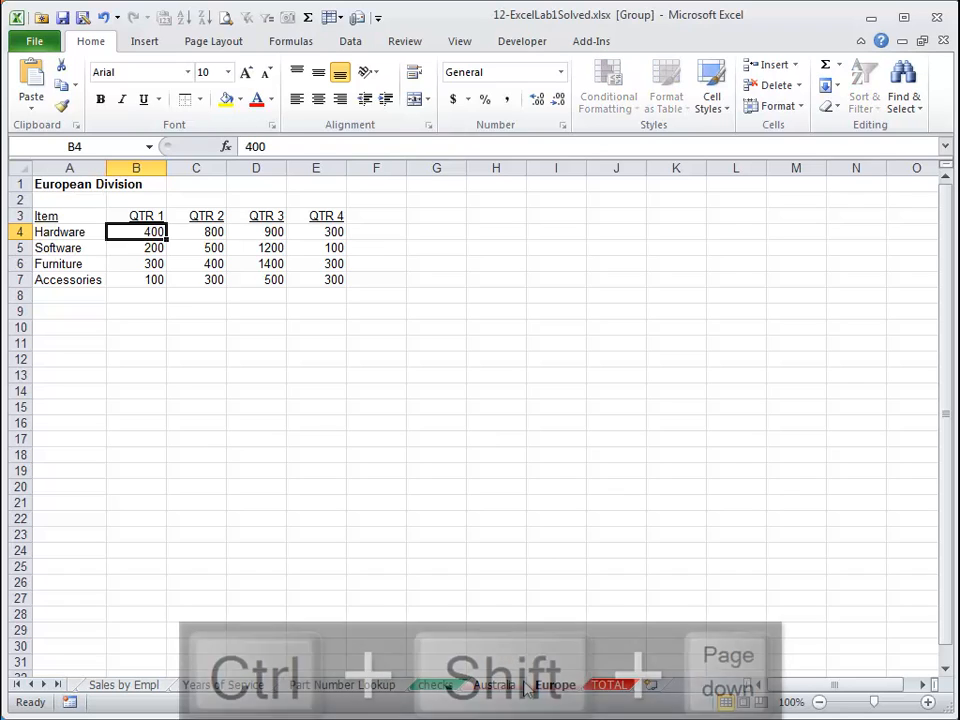
key("ctrl+shift+Page_Down")
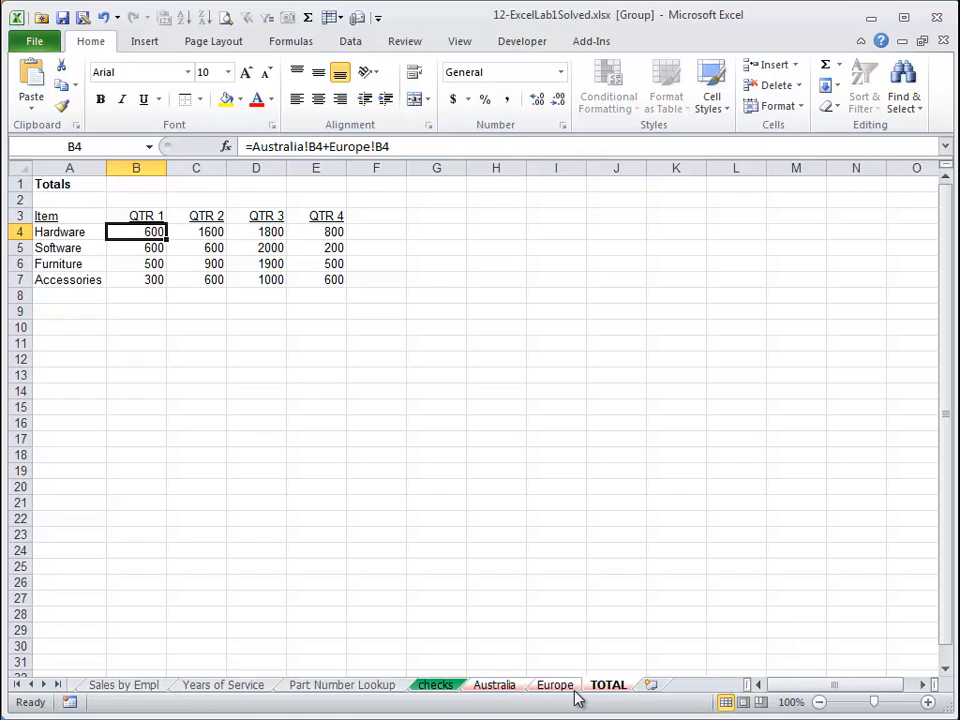
- Enter the AutoSum formula =SUM(B4:B8) in cell B9 of the grouped sheets
key("Down")
key("Down")
key("Down")
key("Down")
key("Down")
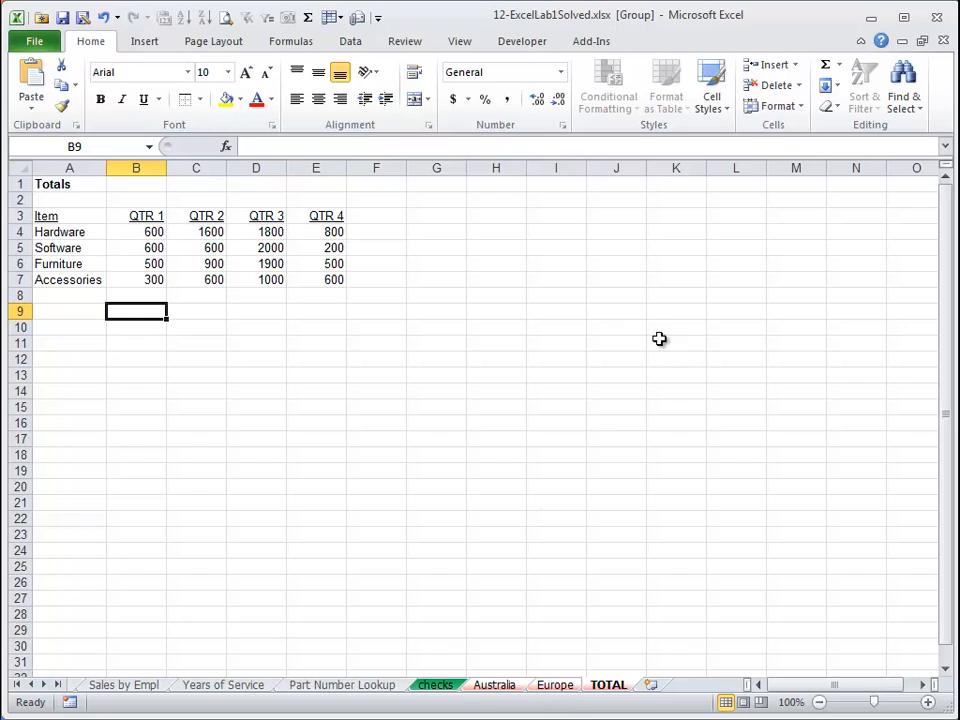
left_click(826, 66)
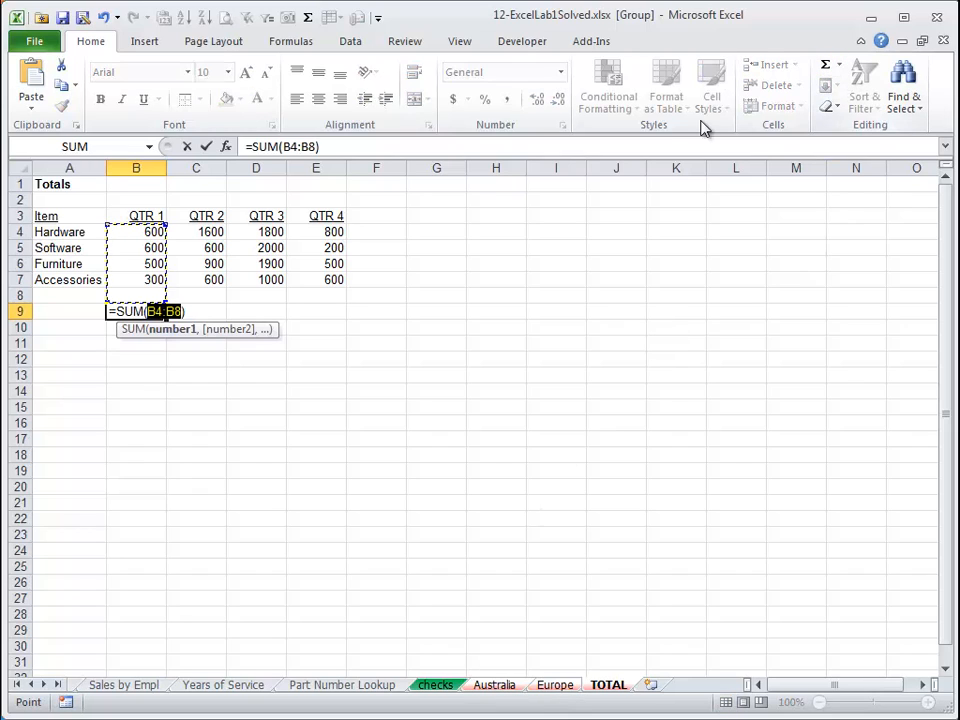
key("Return")
key("Up")
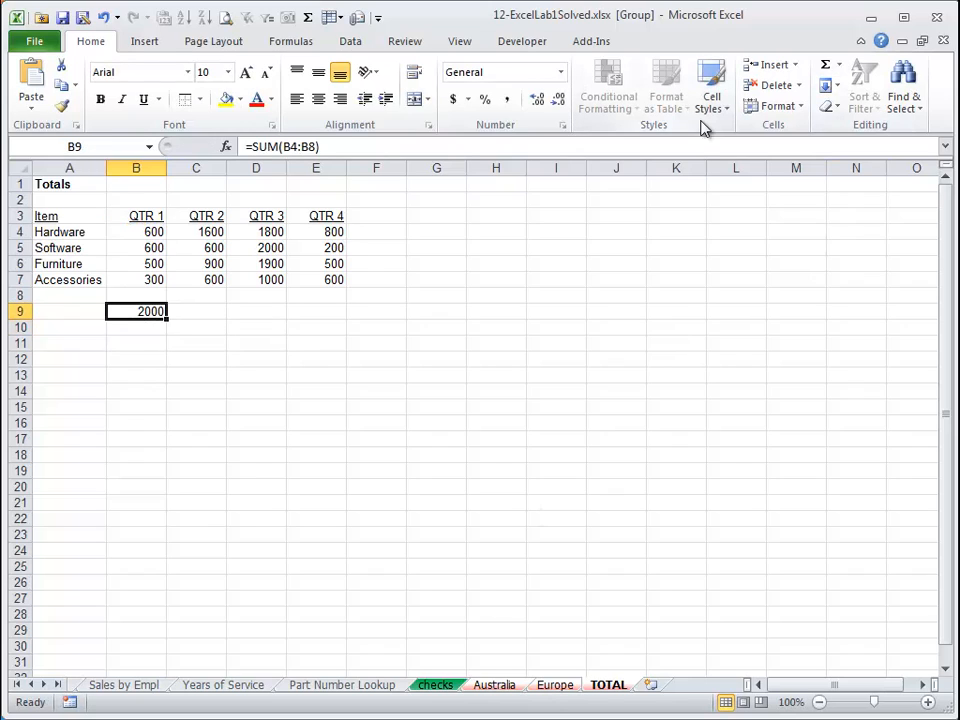
- Make the B9 total bold with a top border and fill it right through E9
left_click(100, 99)
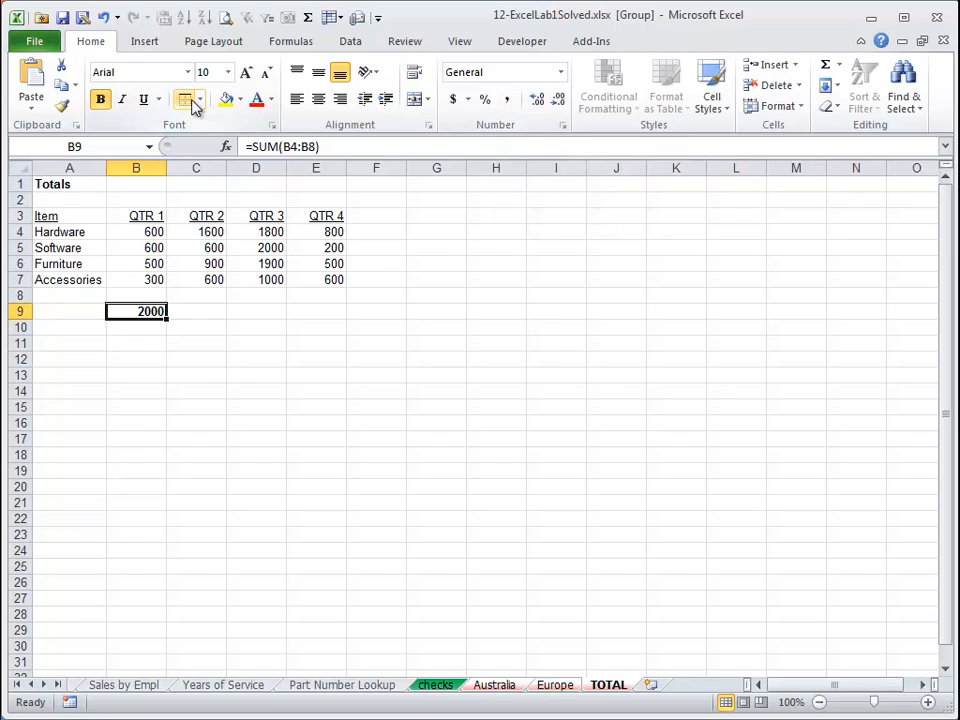
key("shift+Right")
key("shift+Right")
key("shift+Right")
key("ctrl+r")
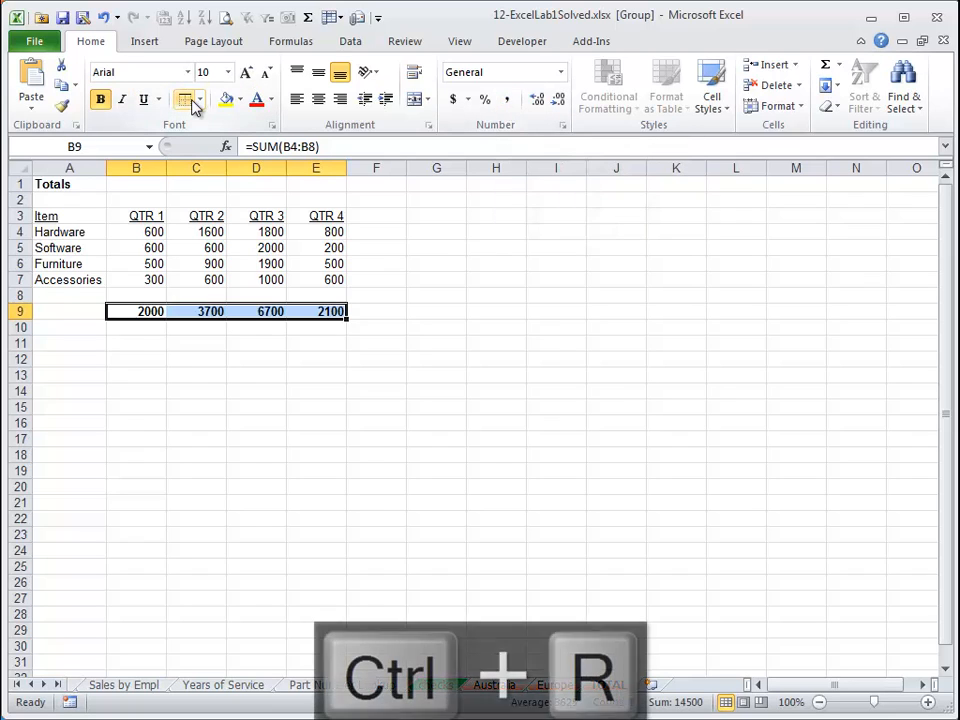
- Enter the AutoSum formula =SUM(B4:E4) in cell F4 and fill it down to F7
key("ctrl+Right")
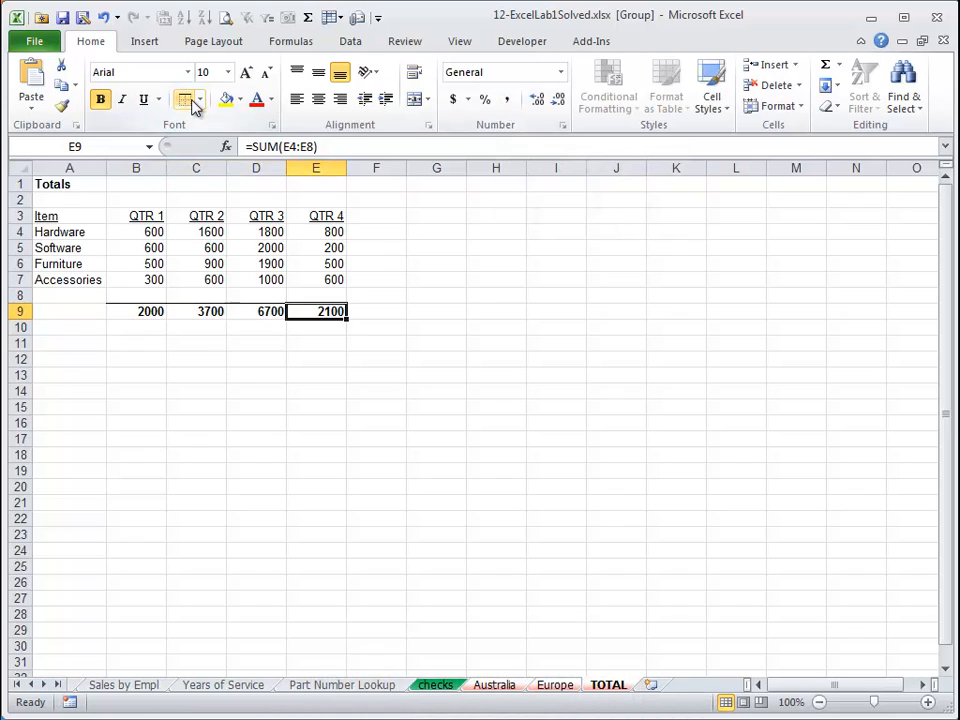
key("Up")
key("Up")
key("Up")
key("Up")
key("Up")
key("Right")
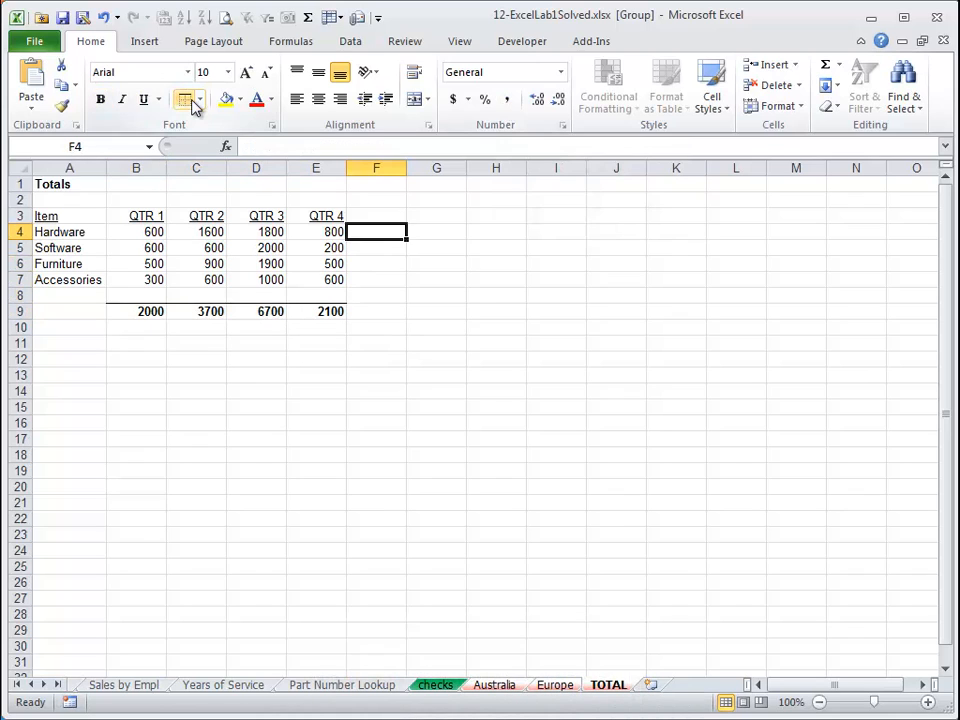
left_click(827, 68)
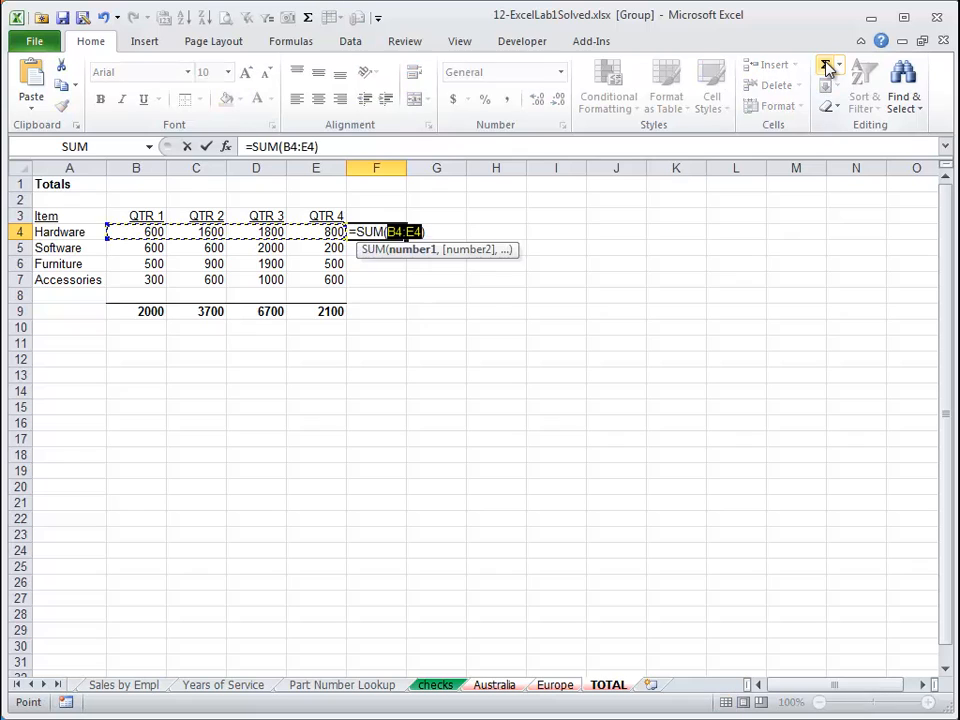
key("Return")
key("Up")
key("shift+Down")
key("shift+Down")
key("shift+Down")
key("ctrl+d")
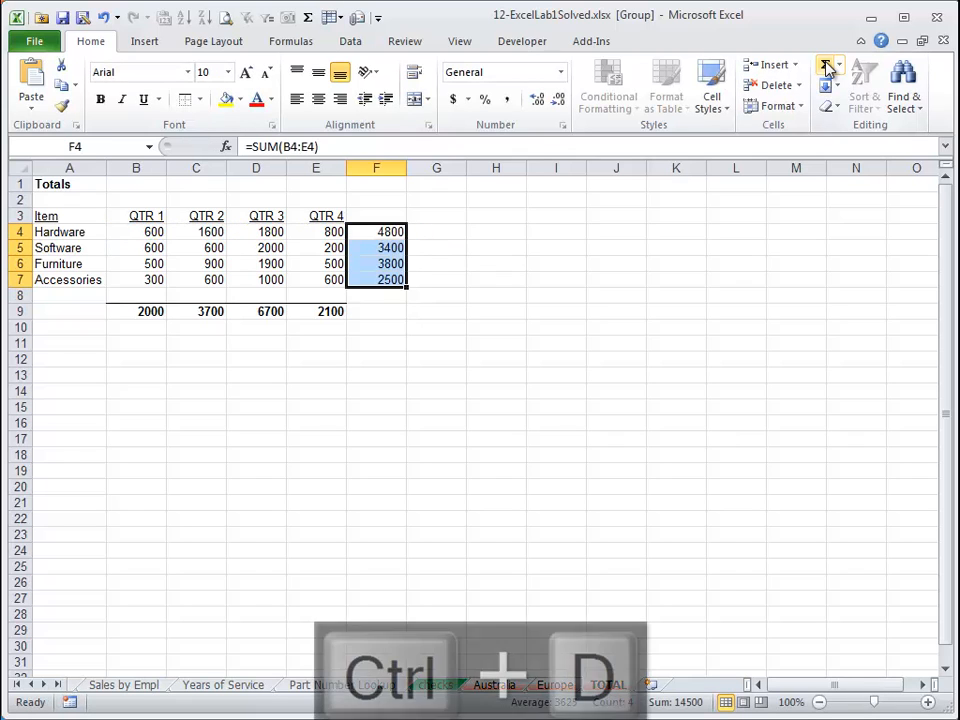
- Extend the bottom total row by filling the E9 formula and its formatting into F9
key("Down")
key("Down")
key("Down")
key("Down")
key("Down")
key("Left")
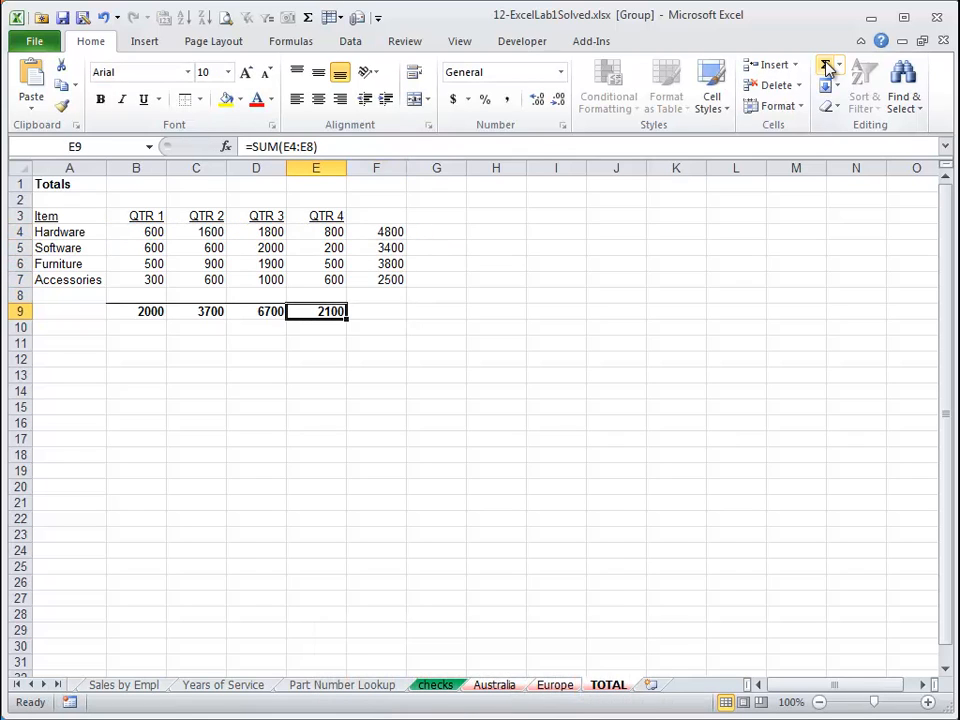
key("Right")
key("ctrl+r")
- Format the figures in B4:F9 with comma style and no decimal places
key("Up")
key("Up")
key("Up")
key("Up")
key("Up")
key("shift+Left")
key("shift+Left")
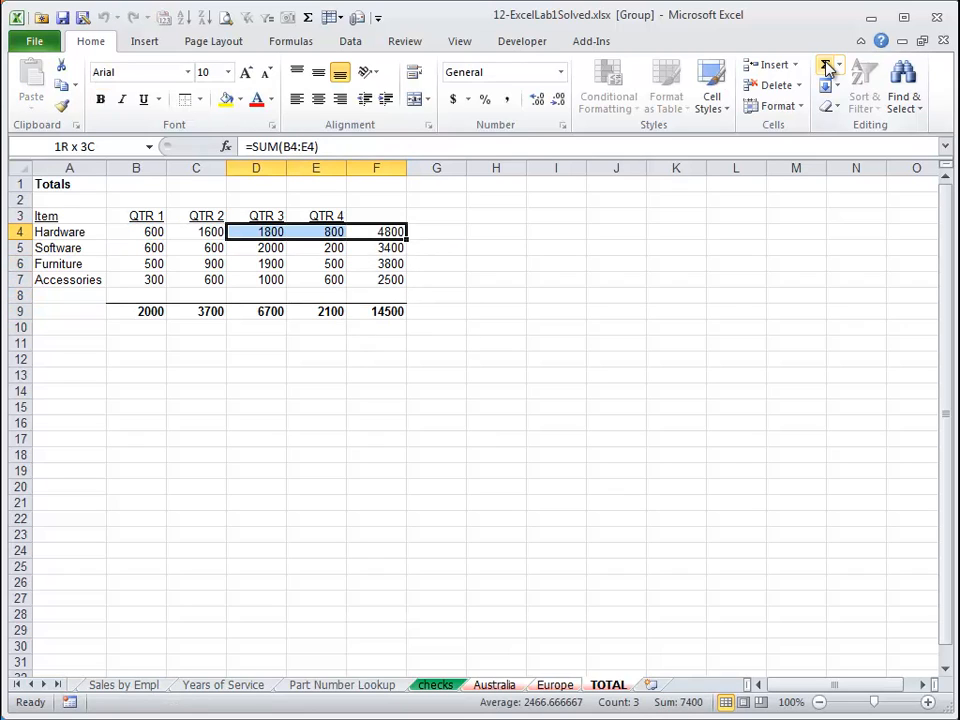
key("shift+Left")
key("shift+Down")
key("shift+Left")
key("shift+Down")
key("shift+Down")
key("shift+Down")
key("shift+Down")
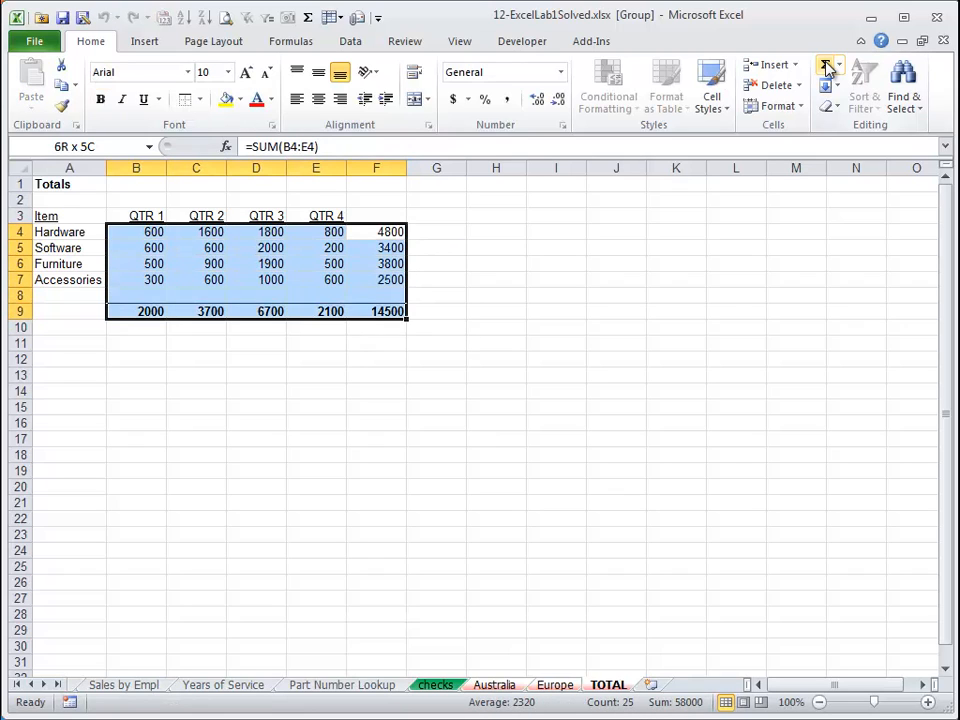
left_click(508, 100)
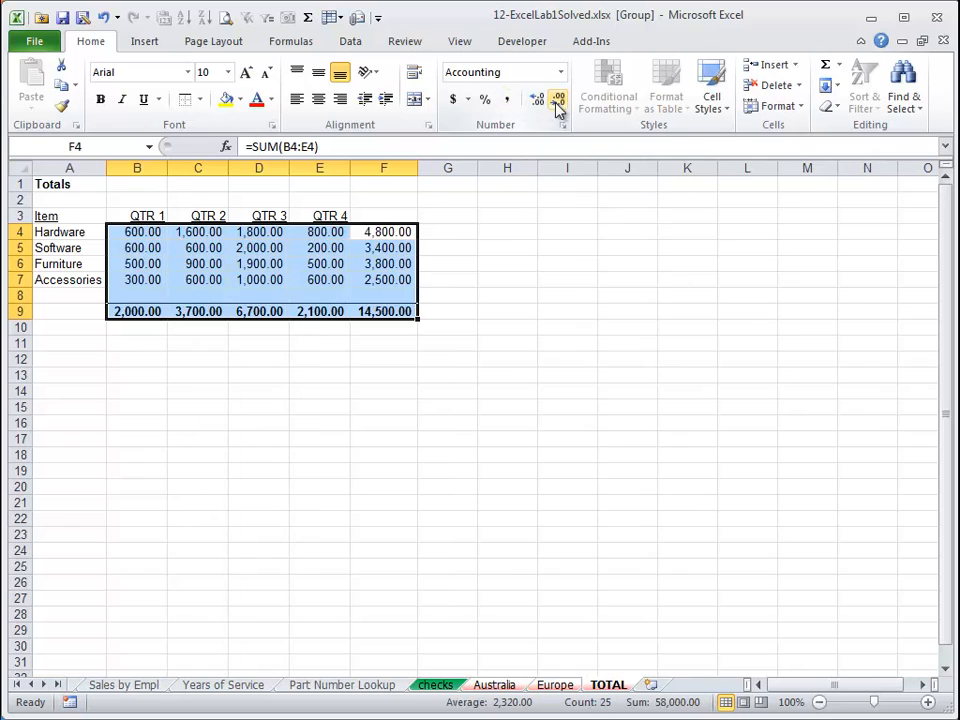
left_click(557, 100)
left_click(557, 100)
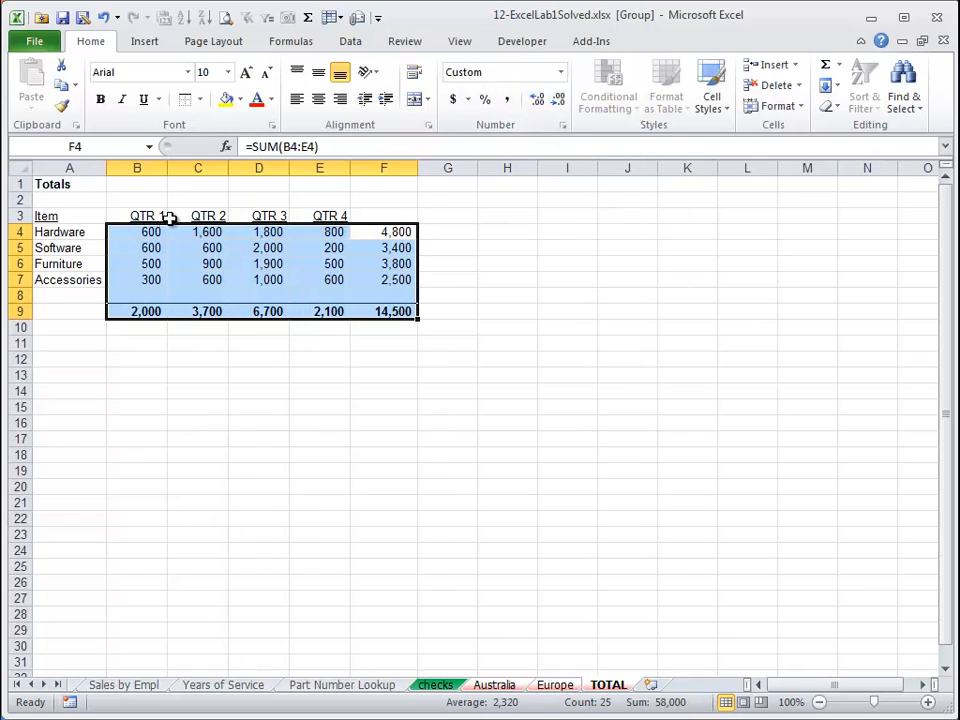
- Give the header cells B3:F3 a light olive-green fill and make them bold
left_click_drag(170, 219, 369, 215)
key("ctrl+u")
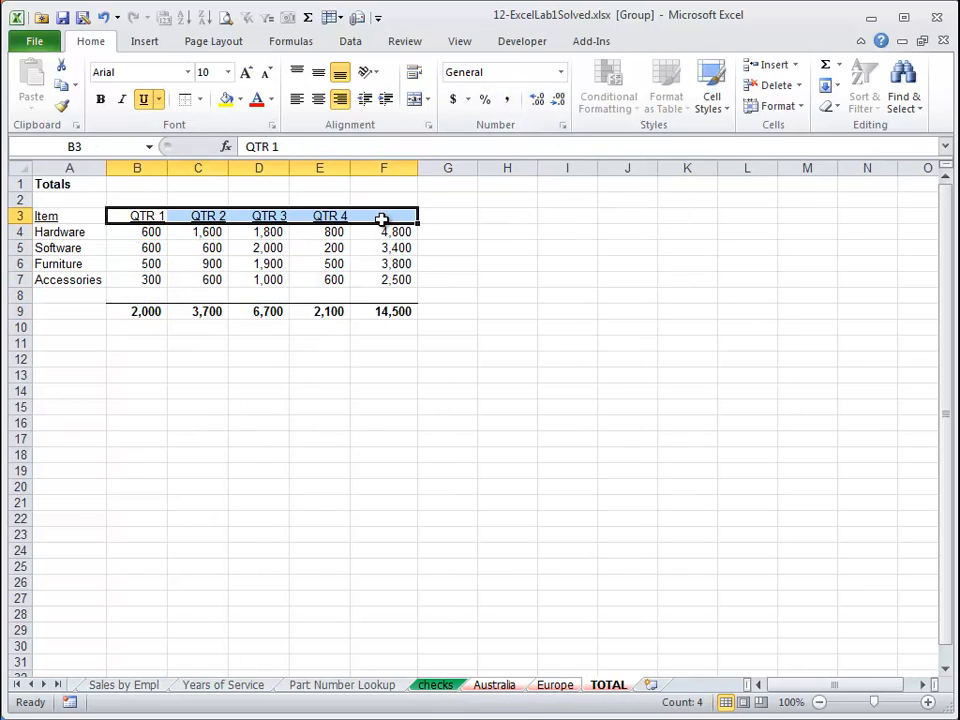
left_click(241, 99)
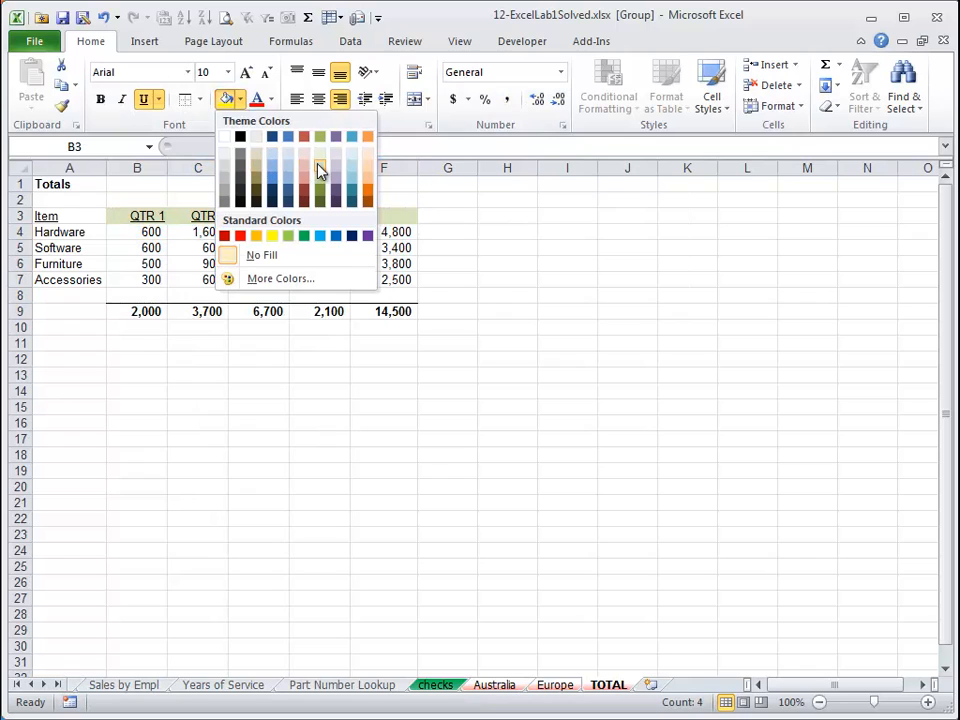
left_click(319, 170)
left_click(100, 99)
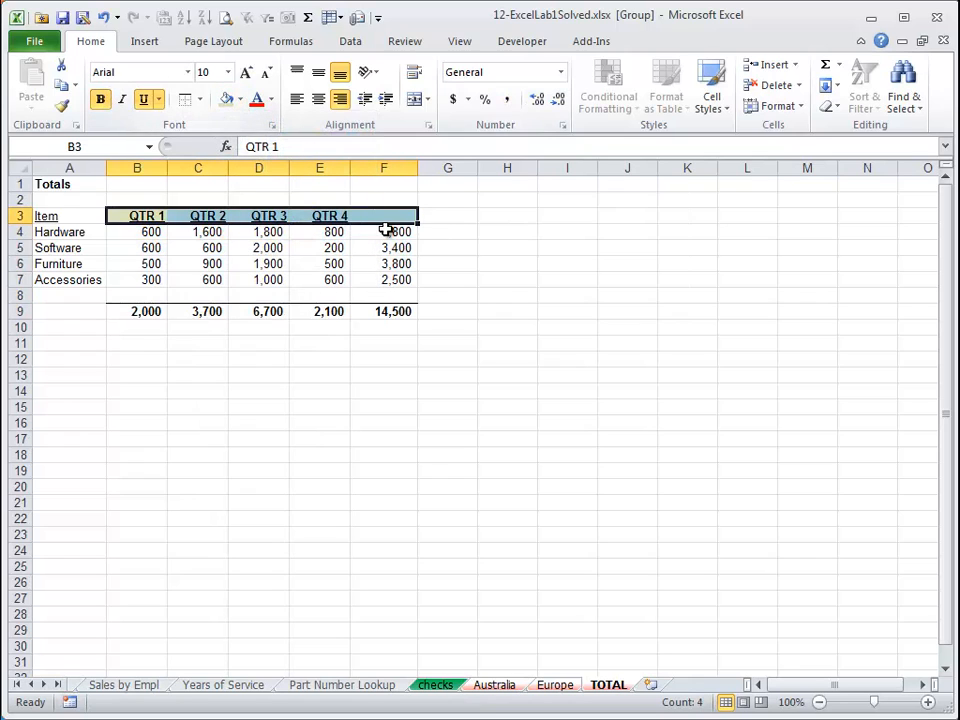
- Enter the column heading TOTALS in cell F3
left_click(383, 215)
key("Caps_Lock")
type("TOTAL")
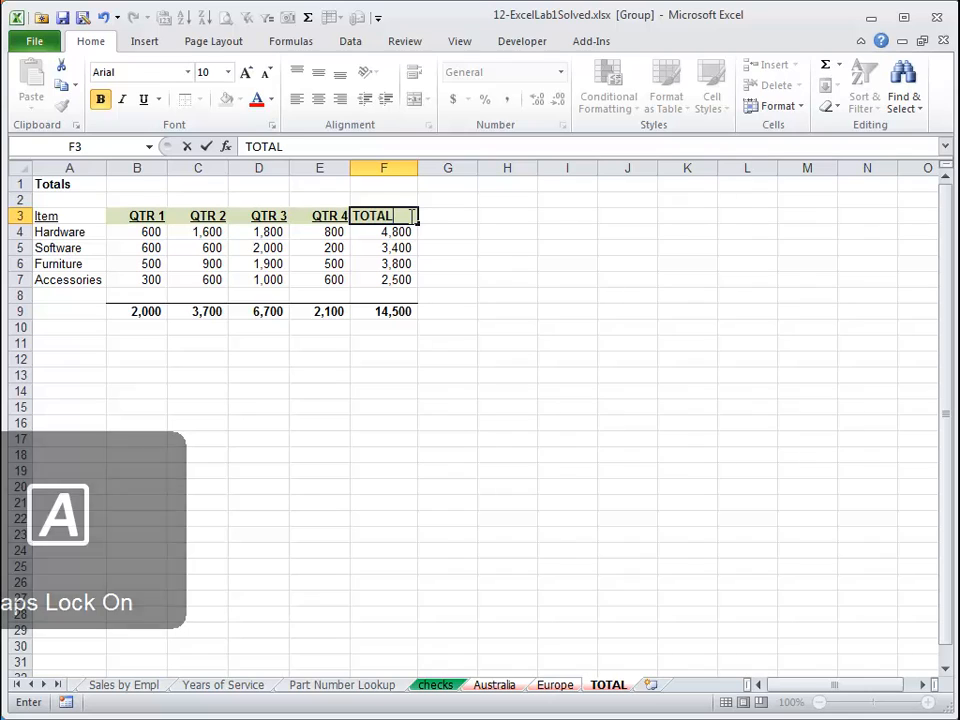
type("S")
key("Return")
- Copy the QTR 4 heading's formatting onto the TOTALS heading in F3 with Format Painter
key("Up")
key("Left")
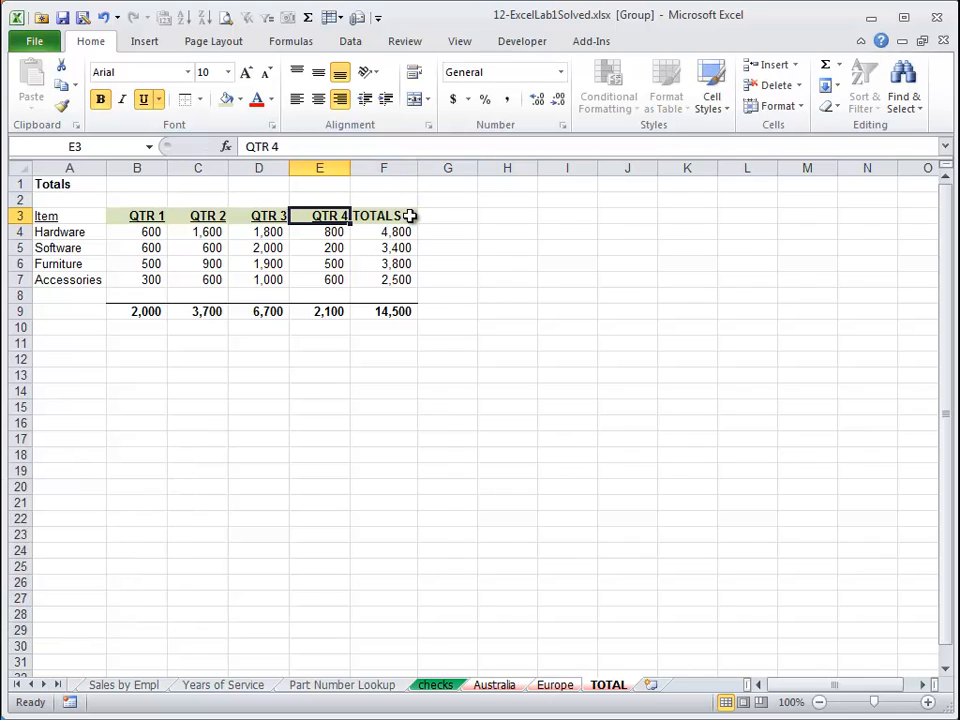
left_click(62, 105)
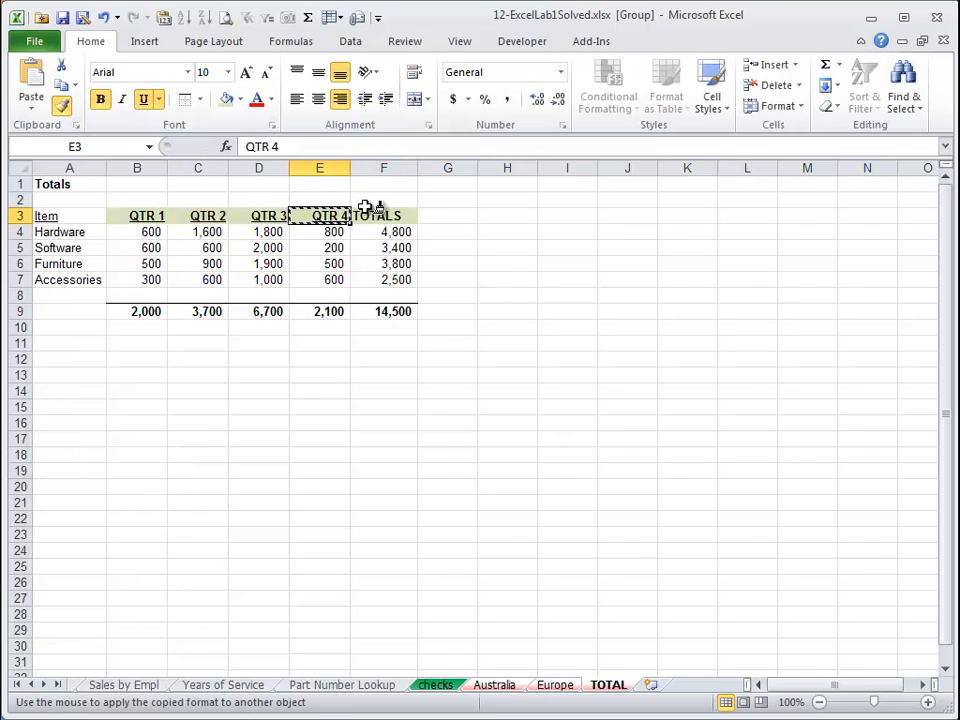
left_click(385, 215)
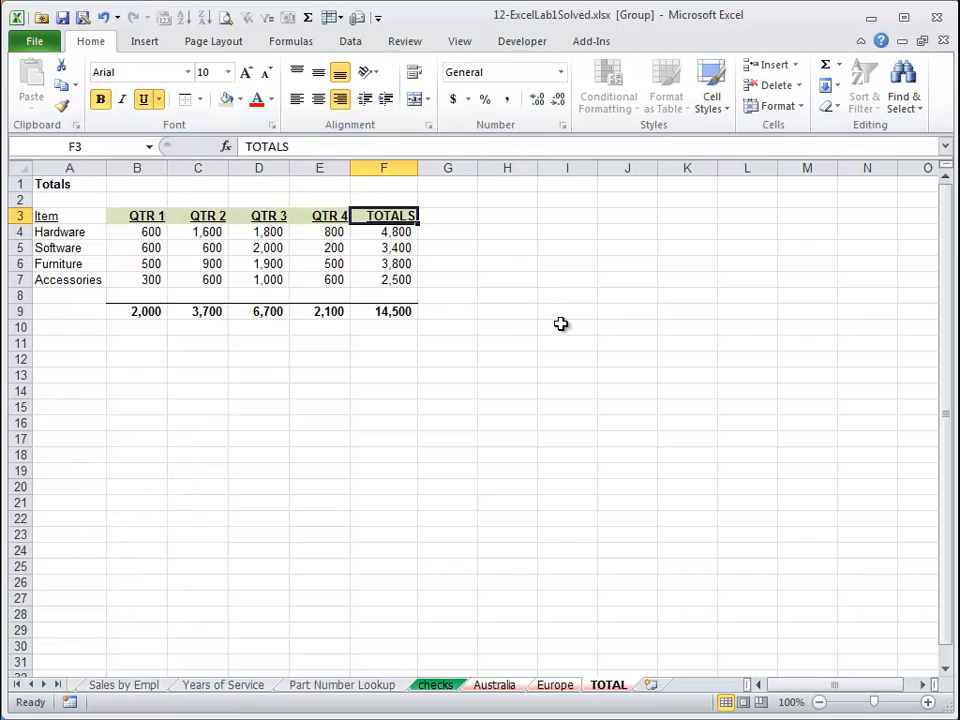
left_click(481, 332)
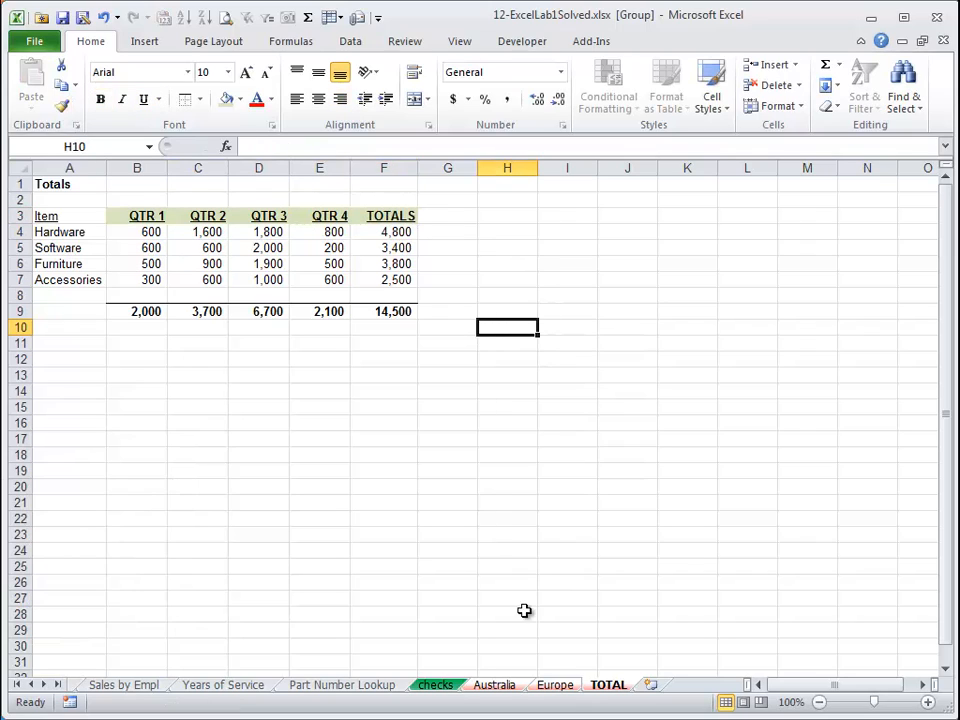
- Compare the totals and formatting on the grouped Australia, Europe and TOTAL sheets
left_click(515, 688)
left_click(541, 688)
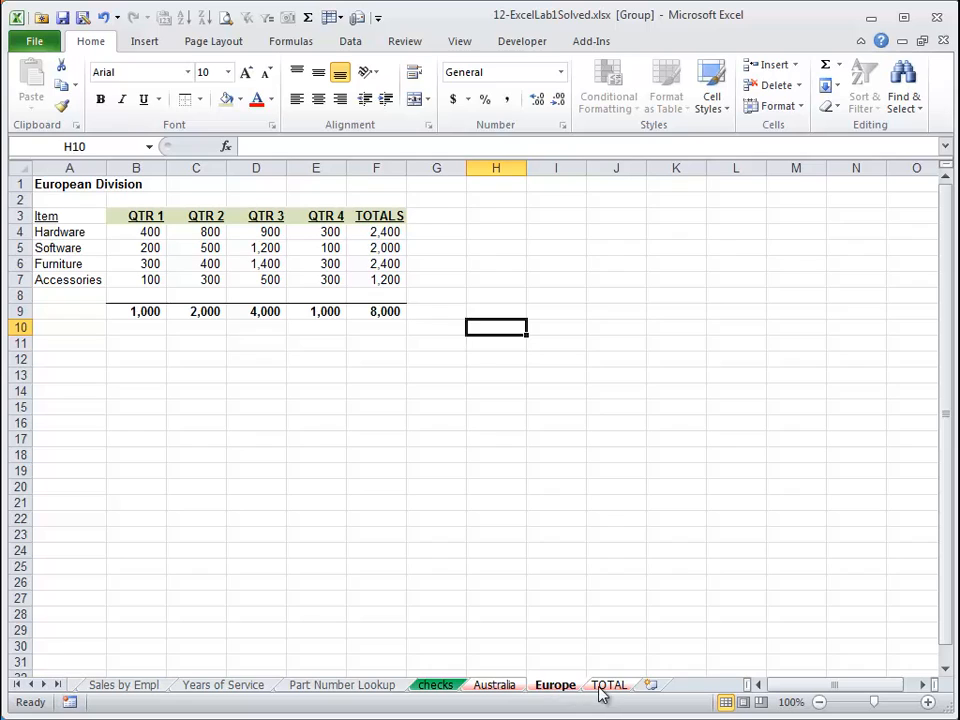
left_click(606, 688)
left_click(565, 688)
left_click(494, 688)
left_click(558, 688)
left_click(609, 688)
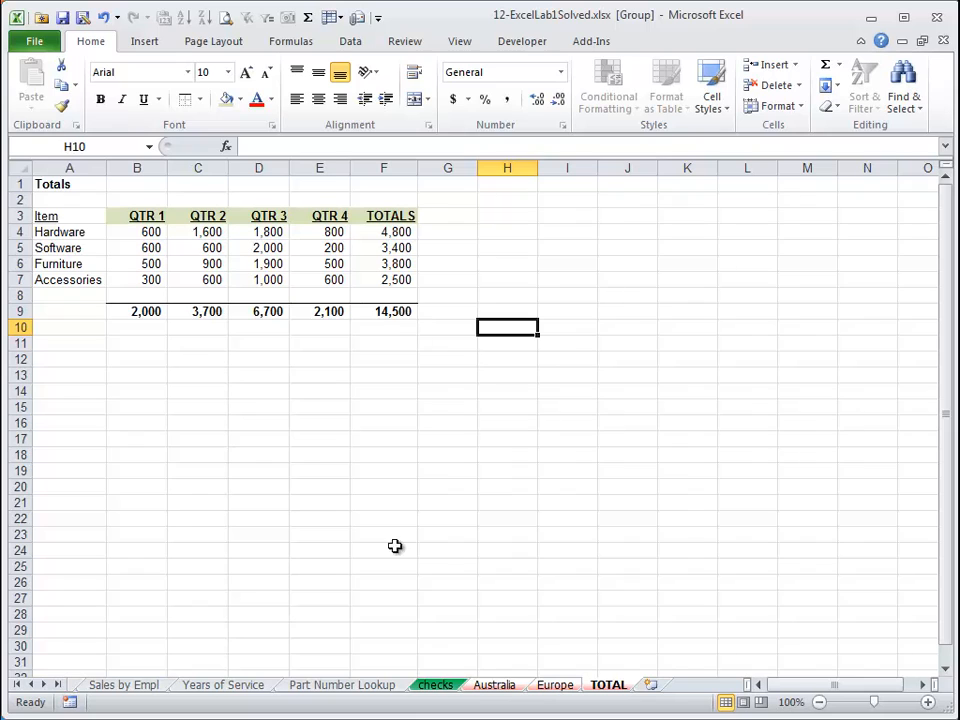
left_click(500, 688)
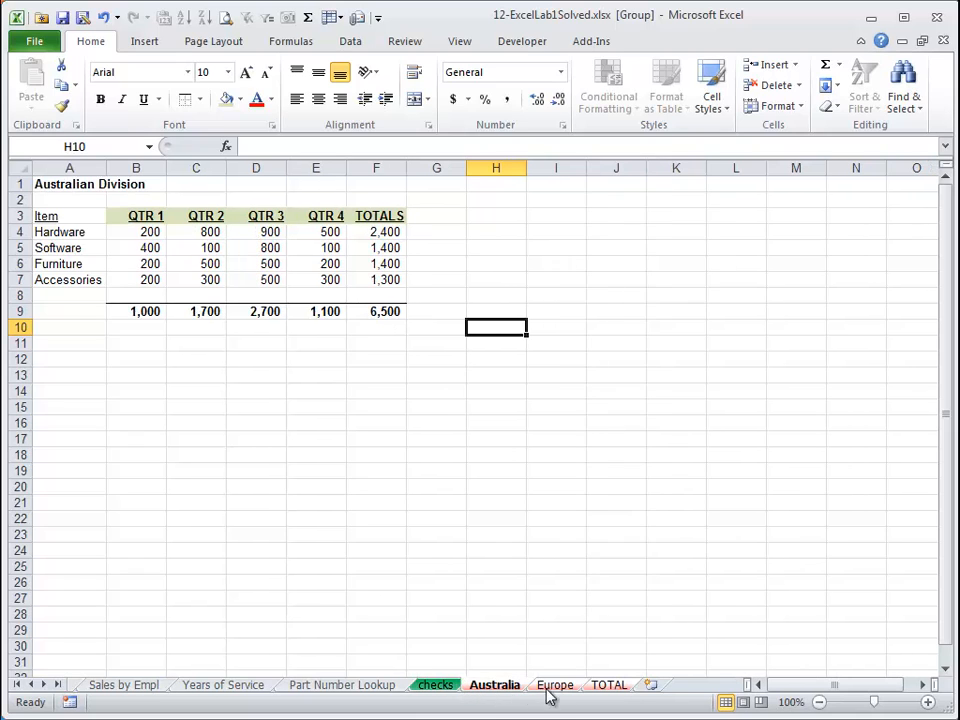
left_click(550, 688)
left_click(620, 688)
- Insert a new worksheet after TOTAL and rename it American
left_click(649, 686)
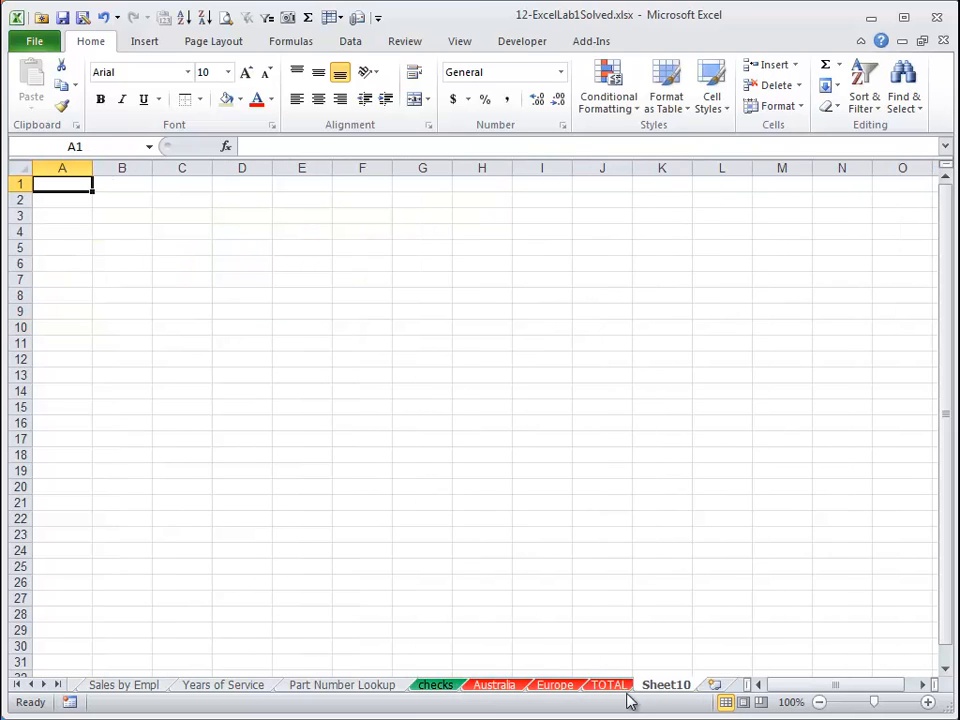
double_click(676, 688)
type("aMER")
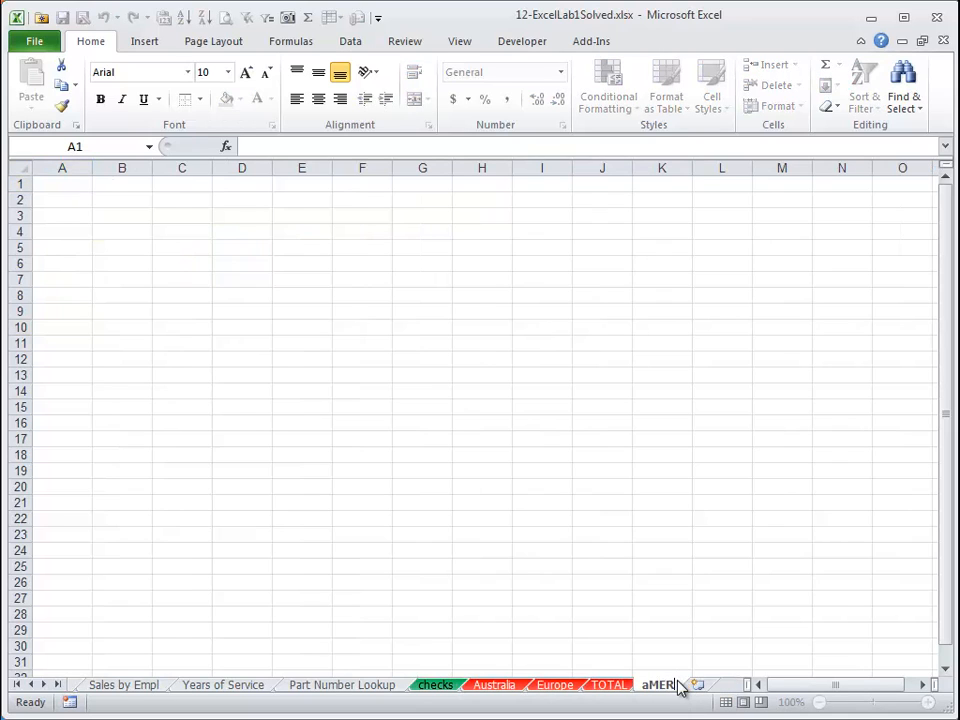
key("Caps_Lock")
type("merican")
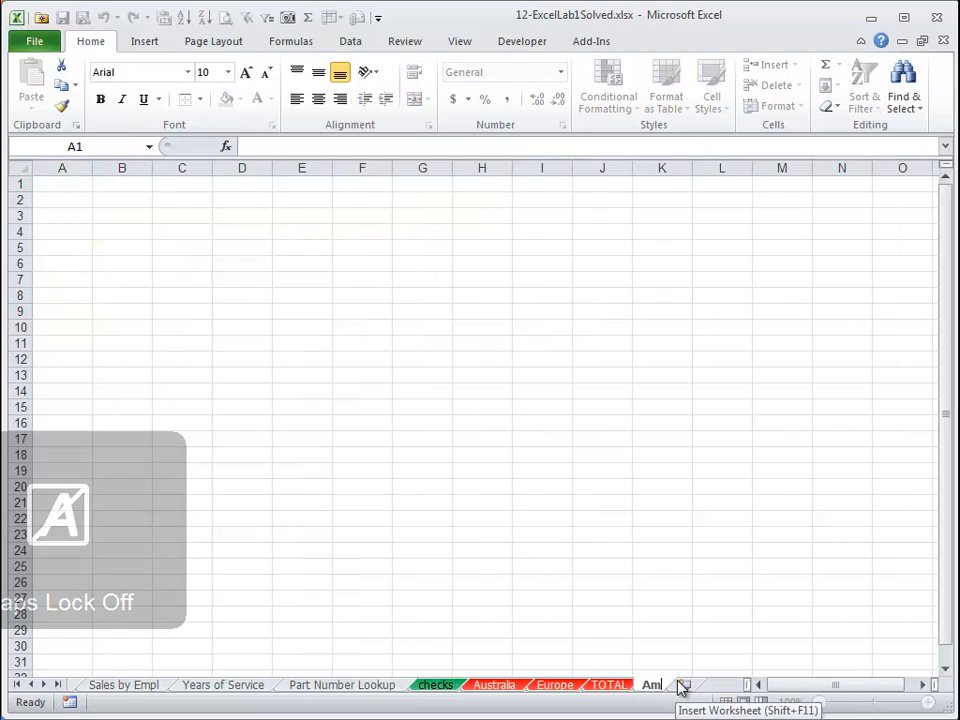
key("Return")
- Copy the European Division table A1:F9 from the Europe sheet to cell A1 of the American sheet
left_click(555, 685)
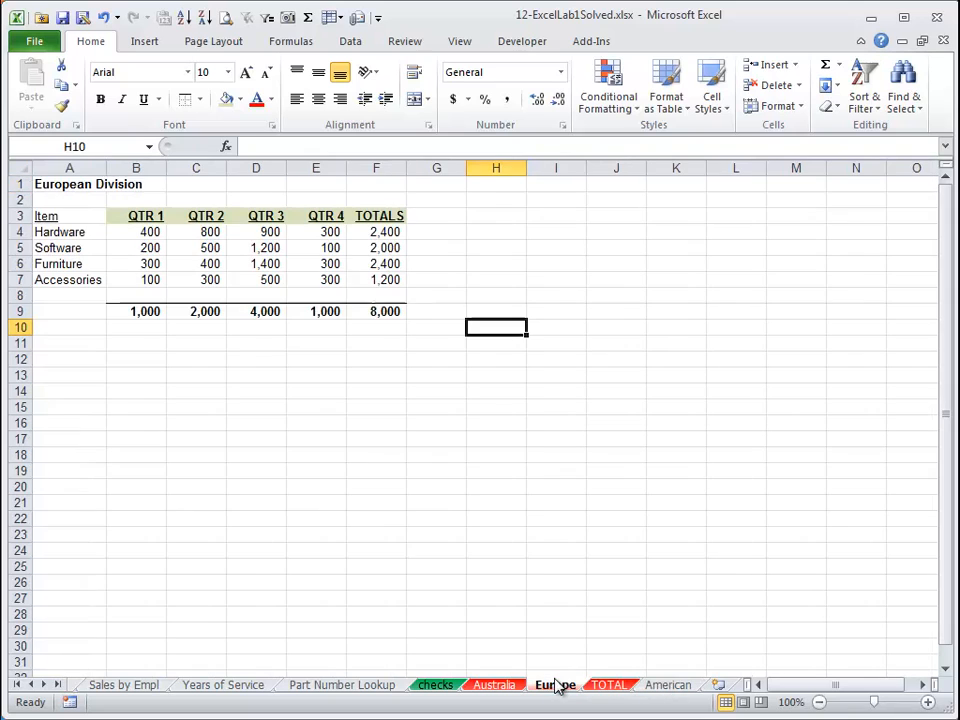
left_click_drag(64, 184, 369, 313)
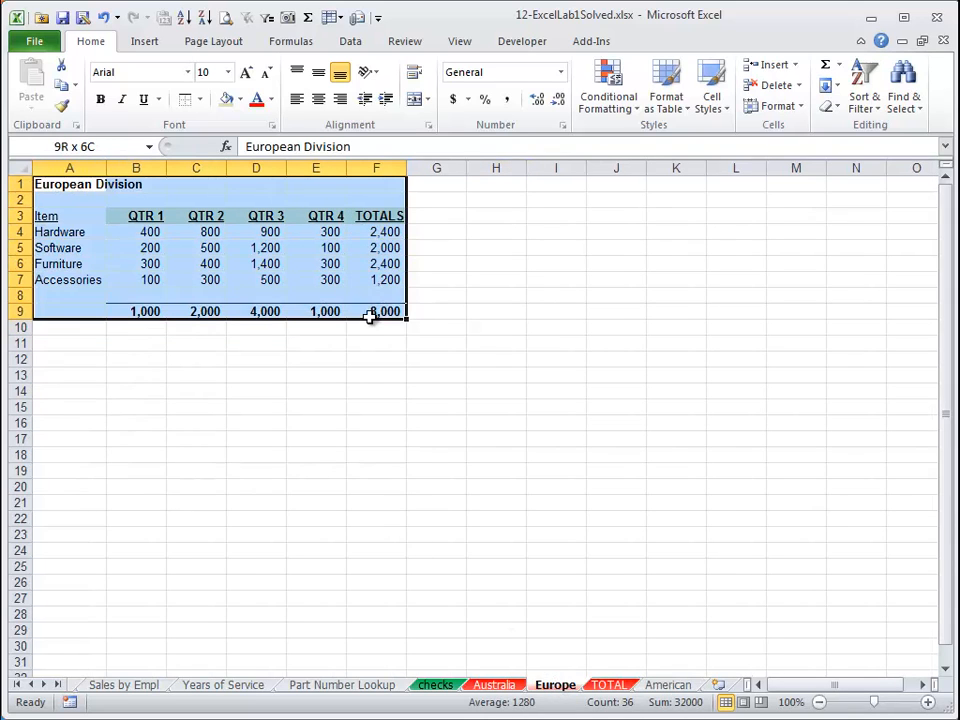
key("ctrl+c")
left_click(668, 685)
key("ctrl+v")
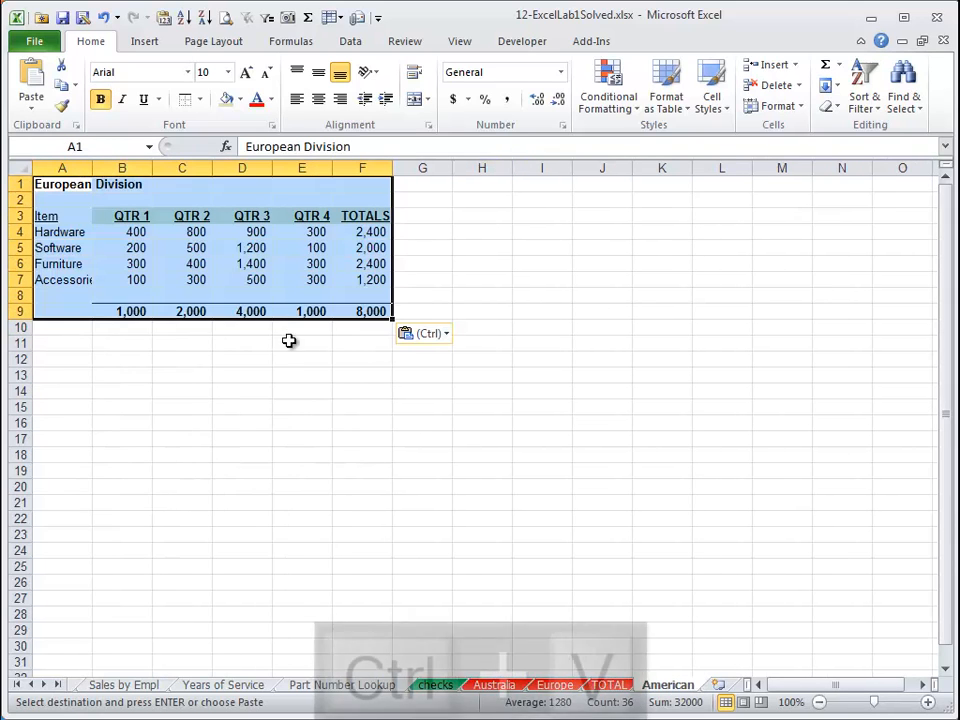
- Enter the multiplier 1.50 in cell B11 of the American sheet
left_click(111, 345)
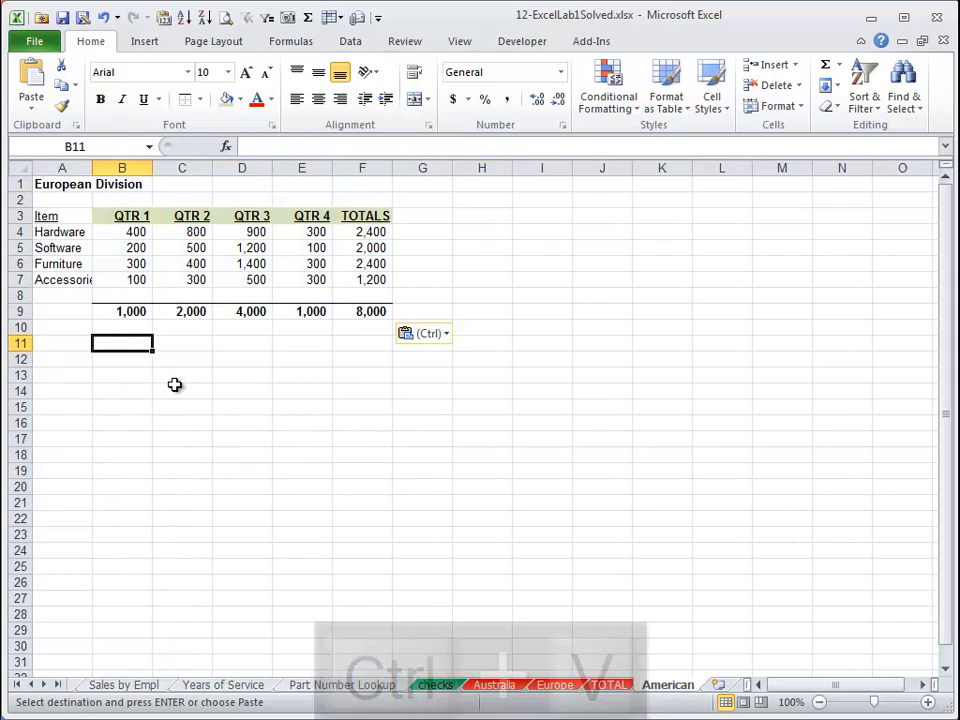
type("1.50")
key("ctrl+Return")
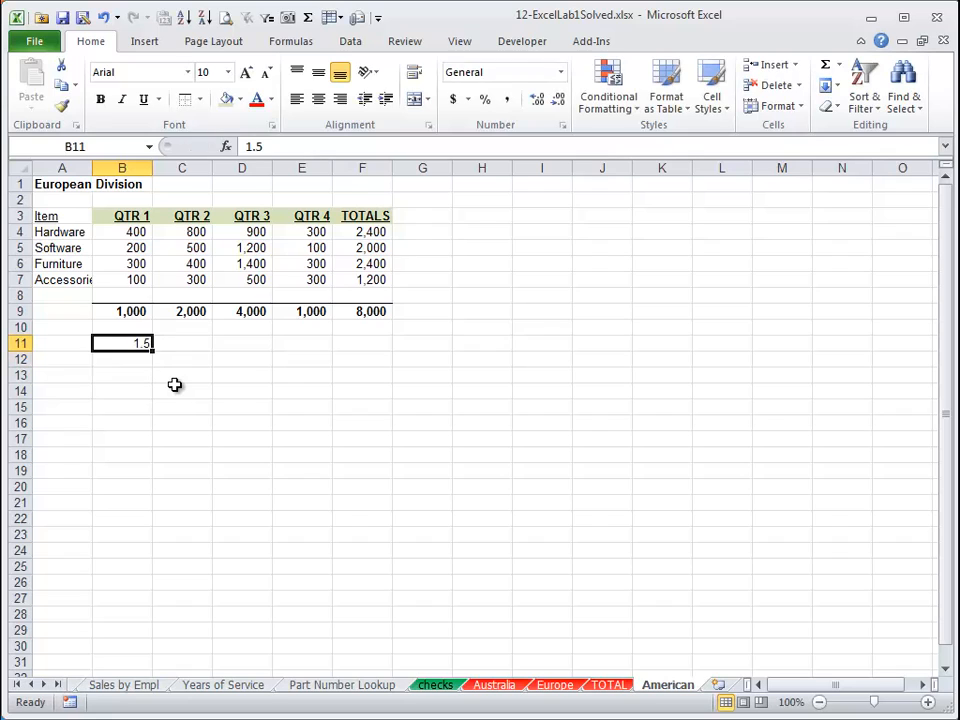
- Multiply the quarterly figures in B4:E7 by the value in B11 using Paste Special with the Multiply operation
key("ctrl+c")
key("Up")
key("Up")
key("Up")
key("Up")
key("shift+Up")
key("shift+Up")
key("shift+Up")
key("shift+Right")
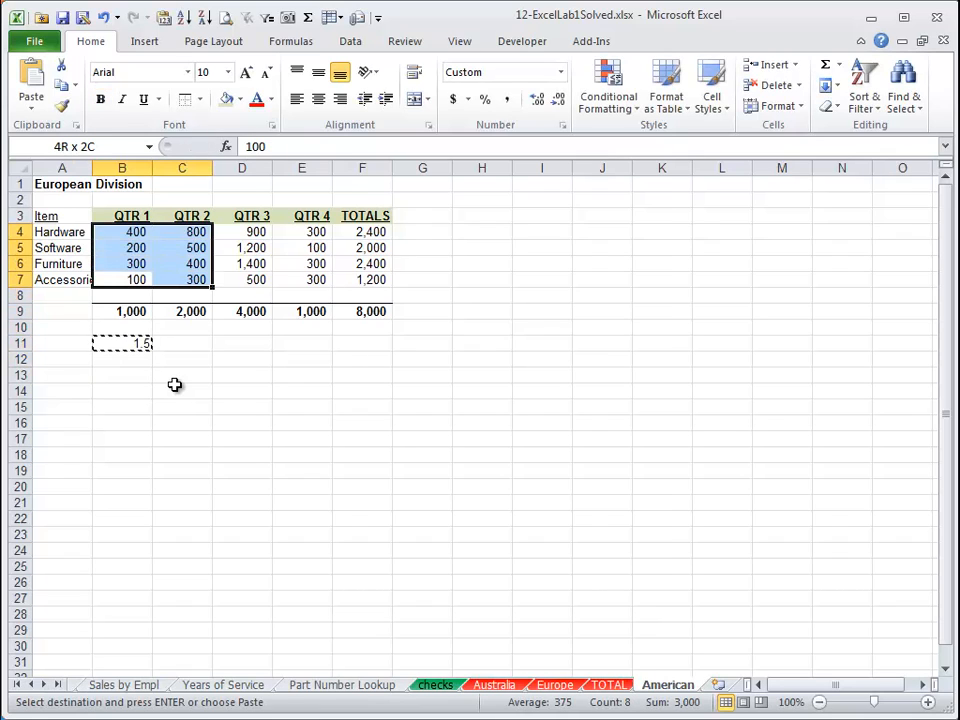
key("shift+Right")
key("shift+Right")
key("shift+Right")
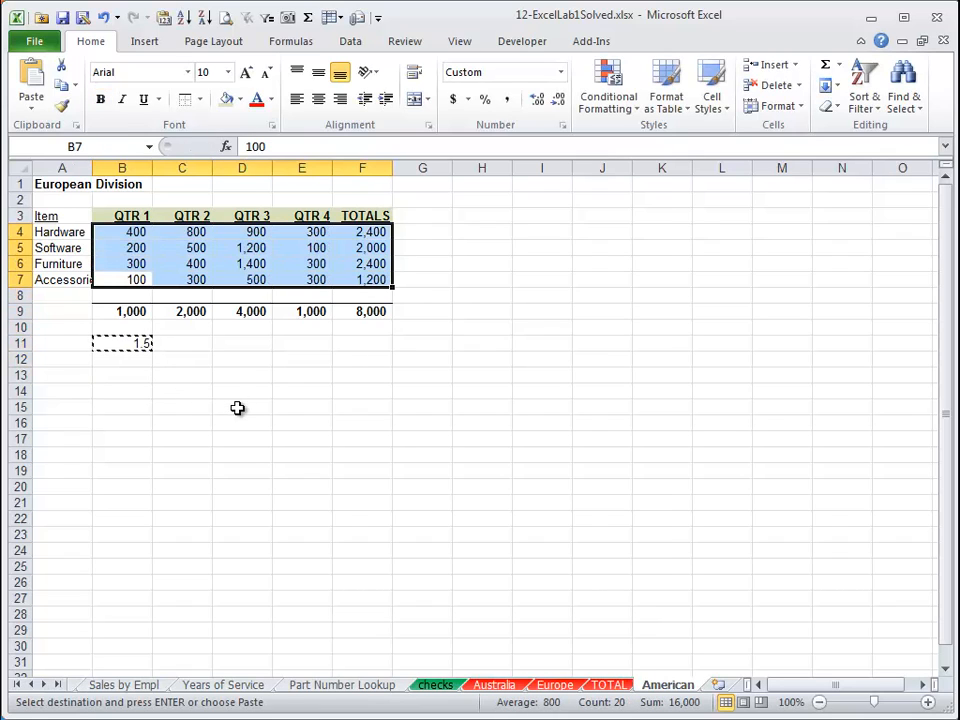
key("shift+Left")
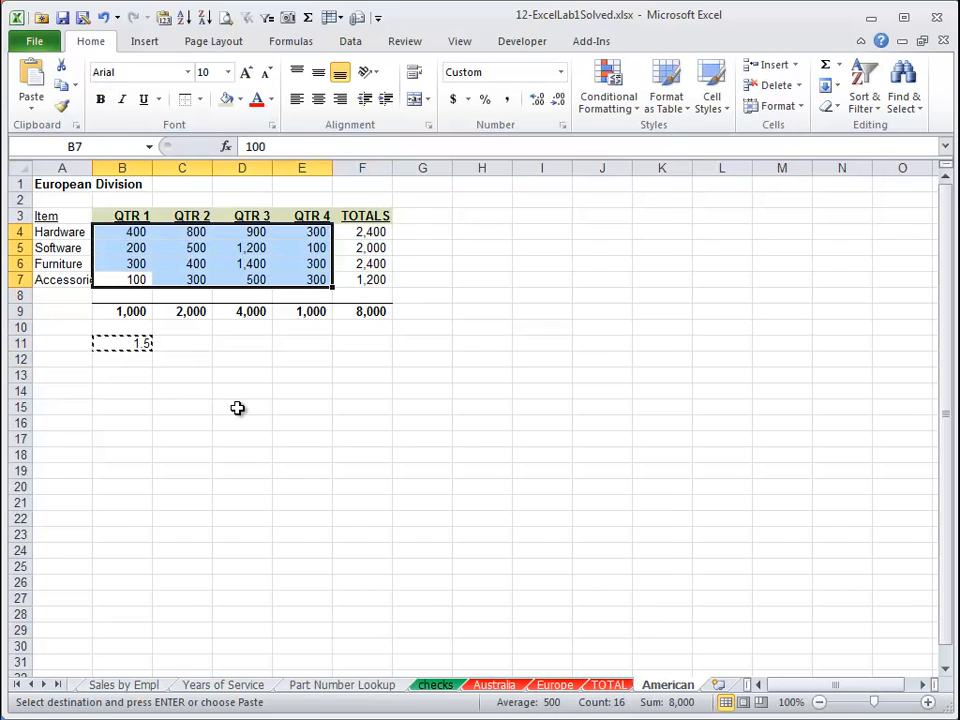
left_click(31, 100)
left_click(55, 293)
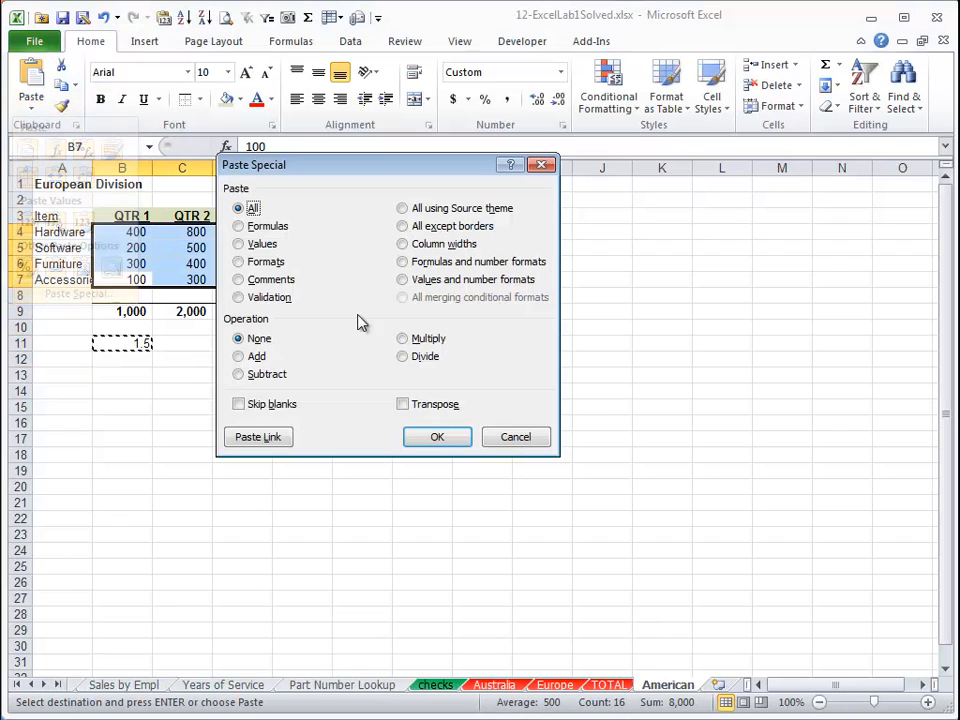
left_click(437, 342)
left_click(441, 434)
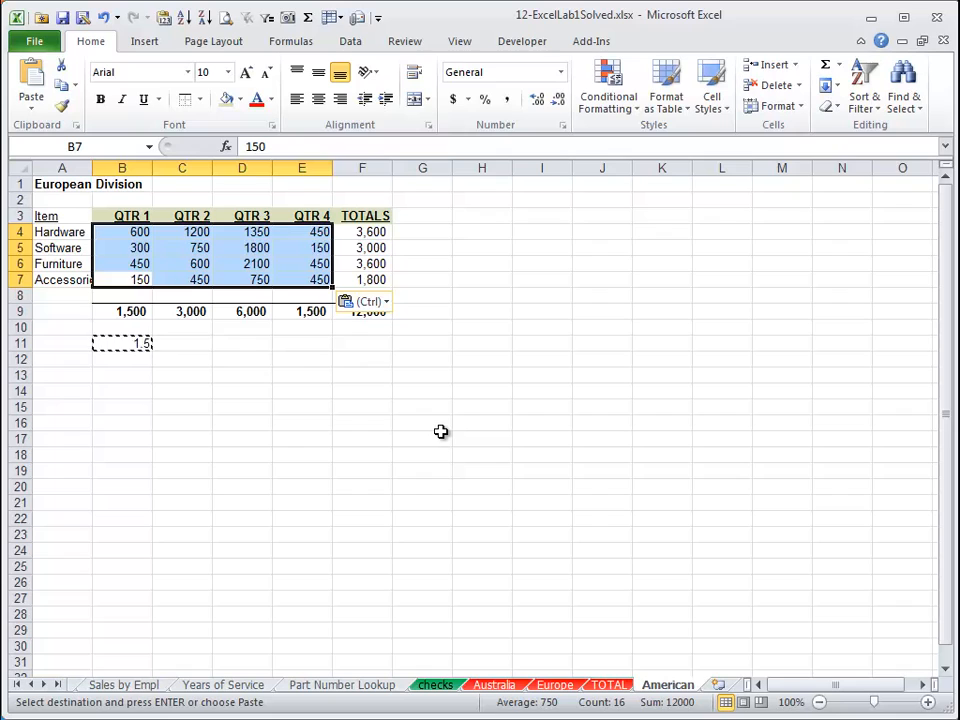
- End the copy mode and clear the multiplier from cell B11
key("Escape")
key("Down")
key("Down")
key("Down")
key("Down")
key("Down")
key("Down")
key("Up")
key("Up")
key("Delete")
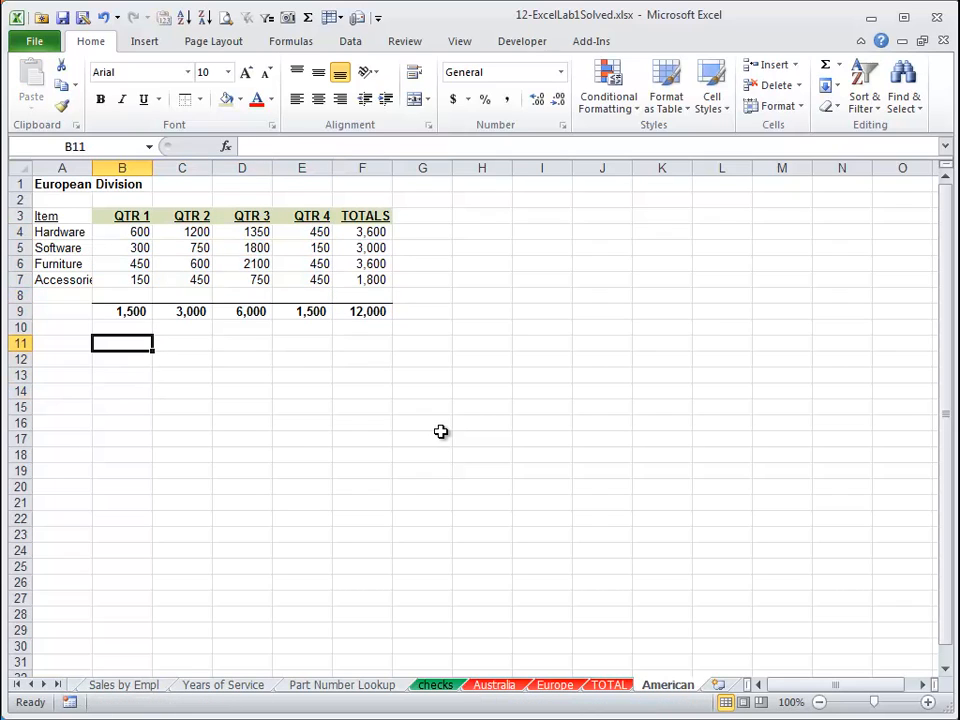
- Look through the TOTAL, Europe and Australia sheets, check Australia's grand total formula in F9, and return to the American sheet
key("ctrl+Page_Up")
key("ctrl+Page_Up")
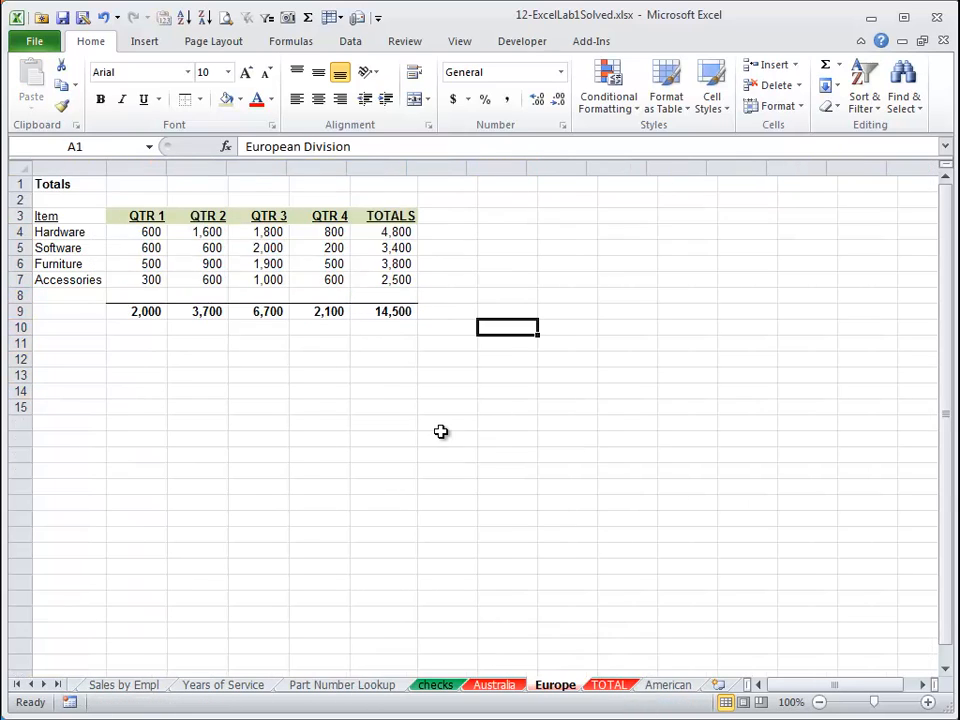
key("Right")
key("ctrl+Page_Up")
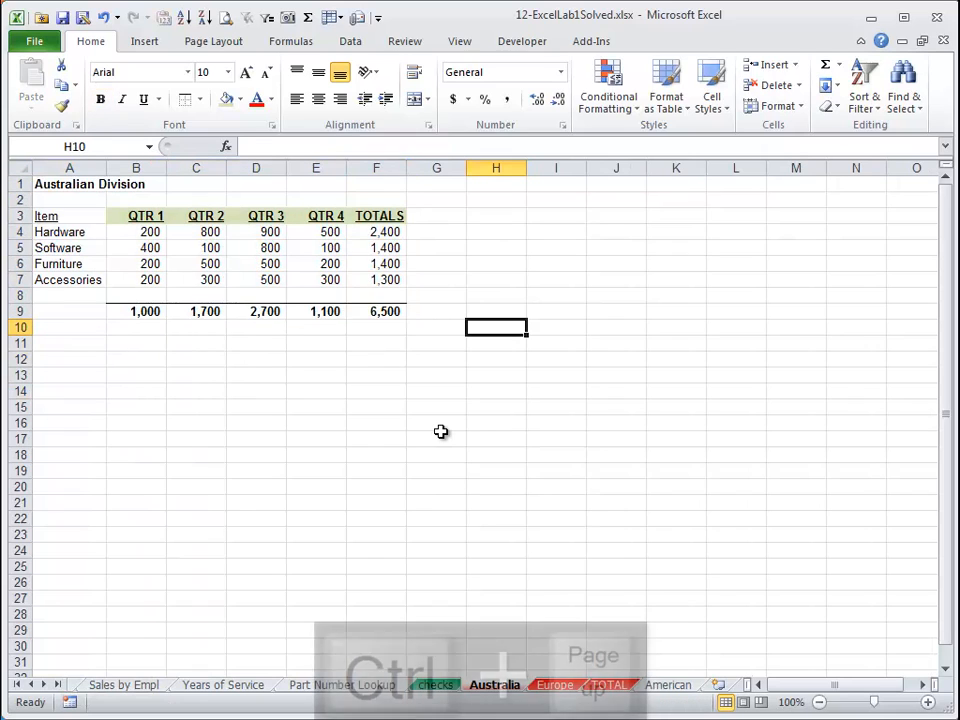
key("Left")
key("Left")
key("Up")
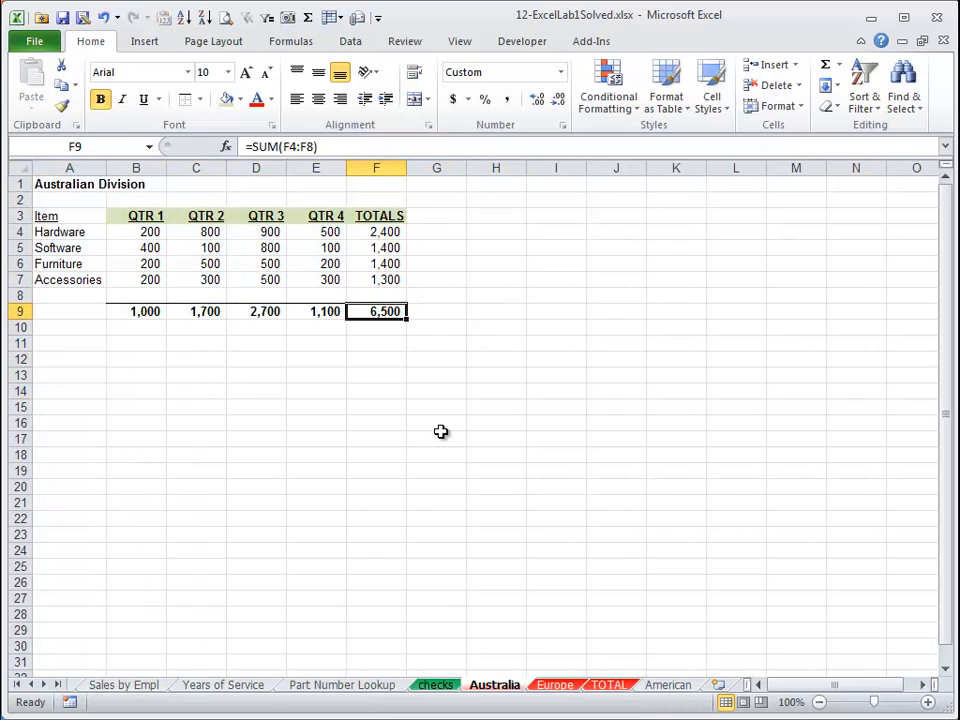
key("ctrl+Page_Down")
key("ctrl+Page_Down")
key("ctrl+Page_Down")
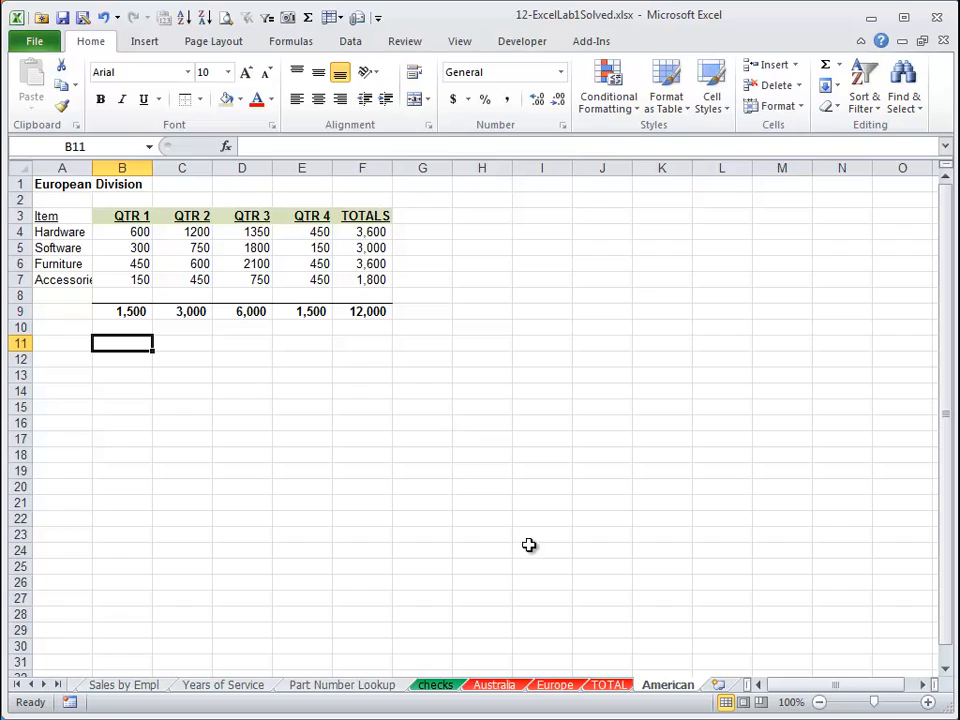
- Rename the American sheet as America and give its tab the same red colour as the other division sheets
double_click(669, 686)
key("End")
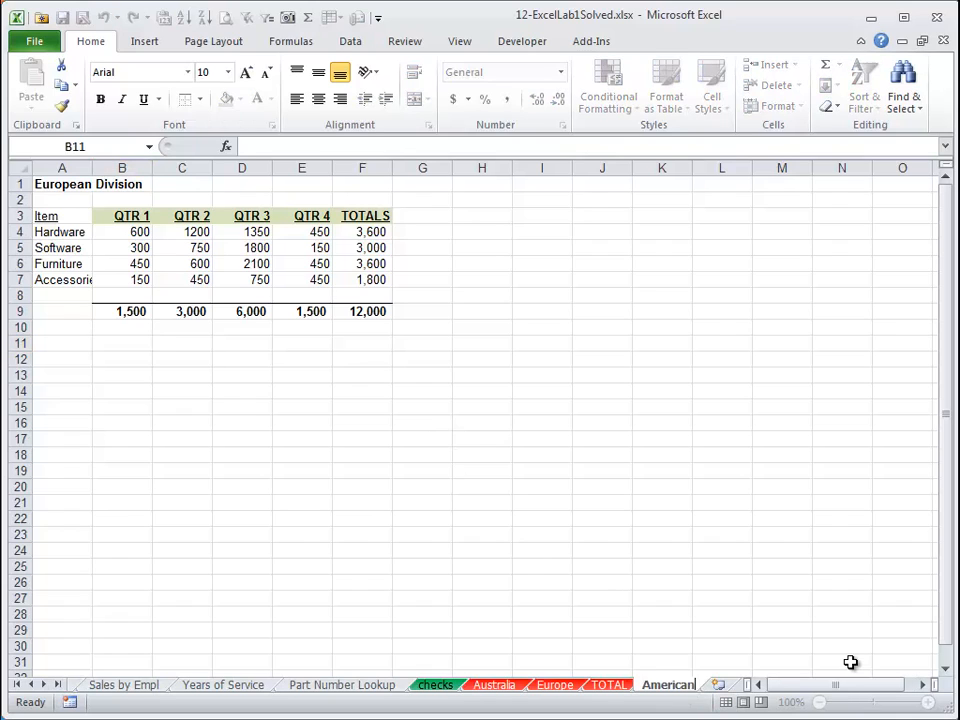
key("BackSpace")
key("Return")
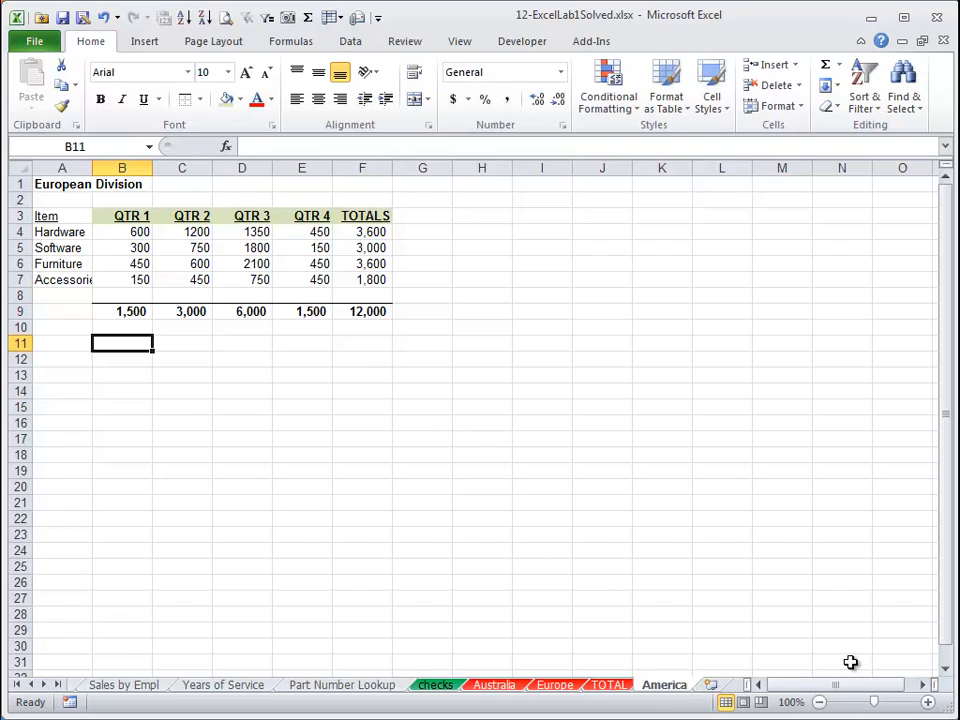
right_click(677, 686)
mouse_move(737, 603)
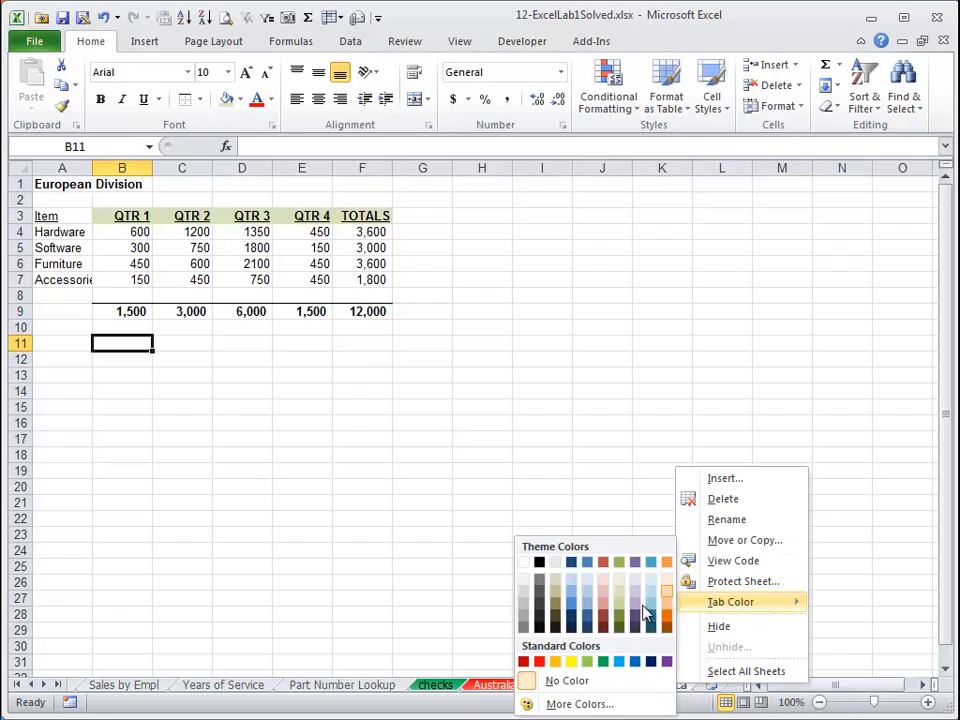
left_click(546, 680)
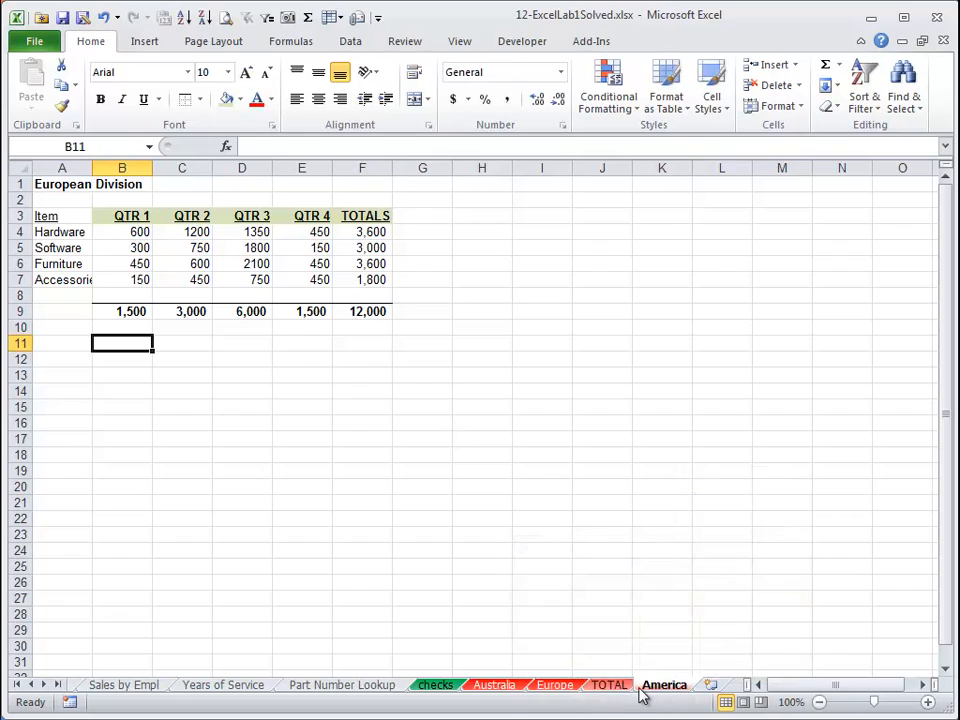
- Try the America sheet between Australia and Europe while checking the formula in TOTAL's cell B4, and return it to the end
mouse_move(672, 693)
left_mouse_down()
mouse_move(534, 687)
mouse_move(596, 690)
left_mouse_up()
left_click(676, 693)
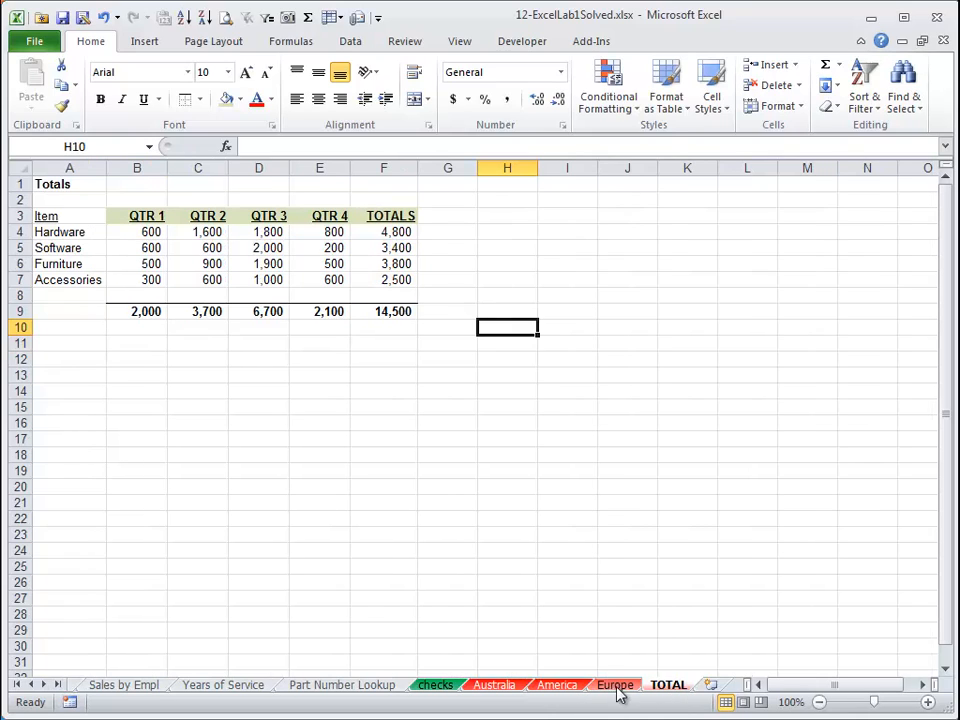
left_click(160, 231)
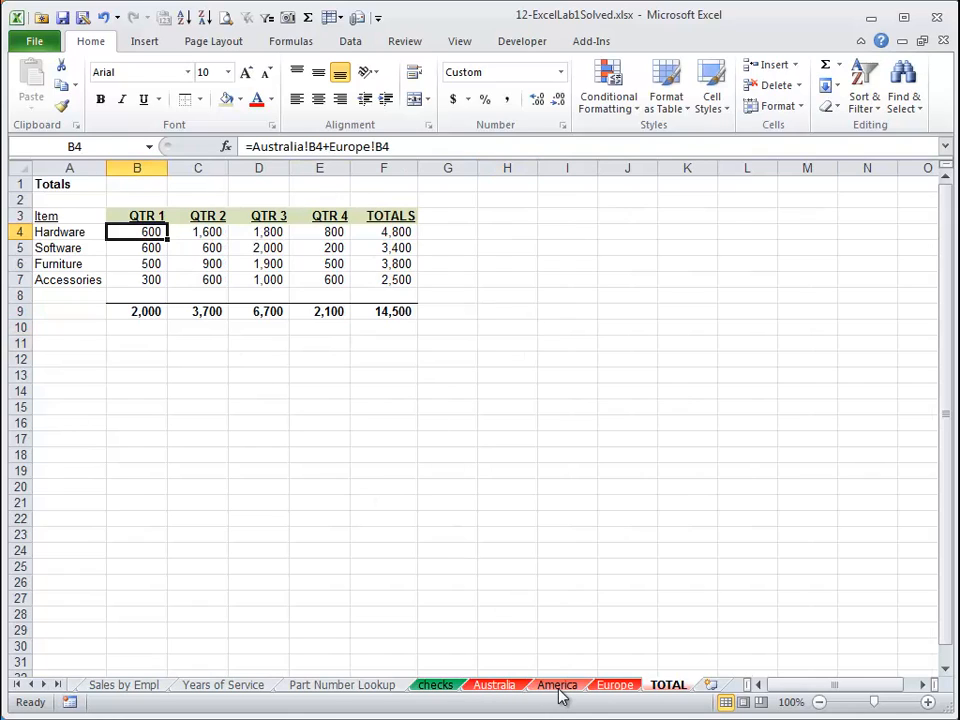
left_click_drag(561, 697, 741, 684)
- Clear the addition formulas from B4:E7 on the TOTAL sheet and make B4 the active cell
left_click(601, 689)
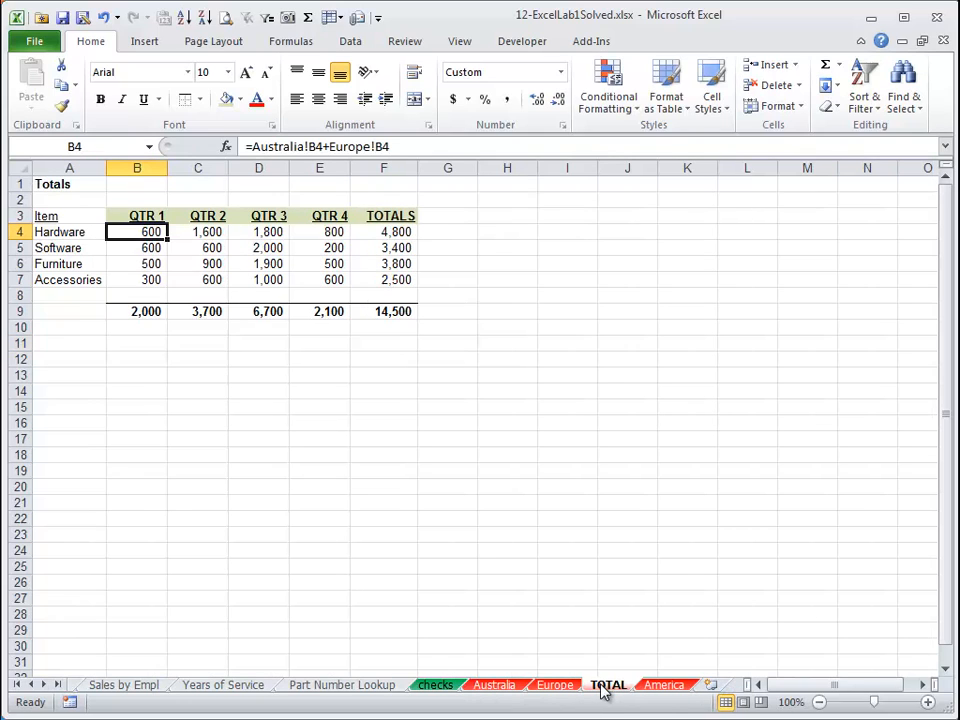
key("shift+Down")
key("shift+Down")
key("shift+Down")
key("shift+Right")
key("shift+Right")
key("shift+Right")
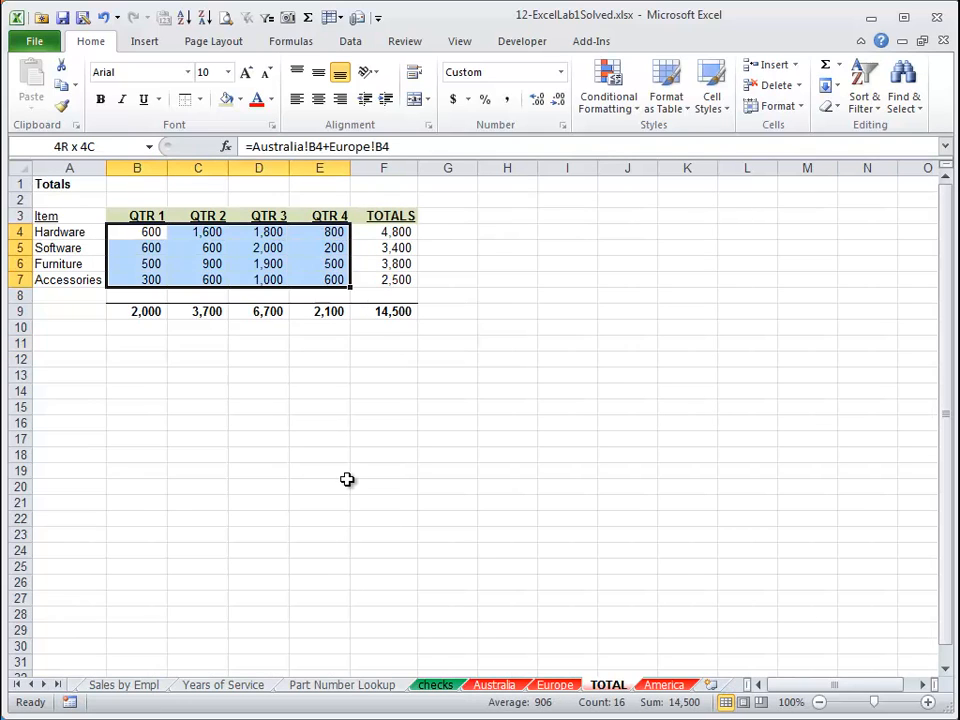
key("Delete")
key("Left")
key("Right")
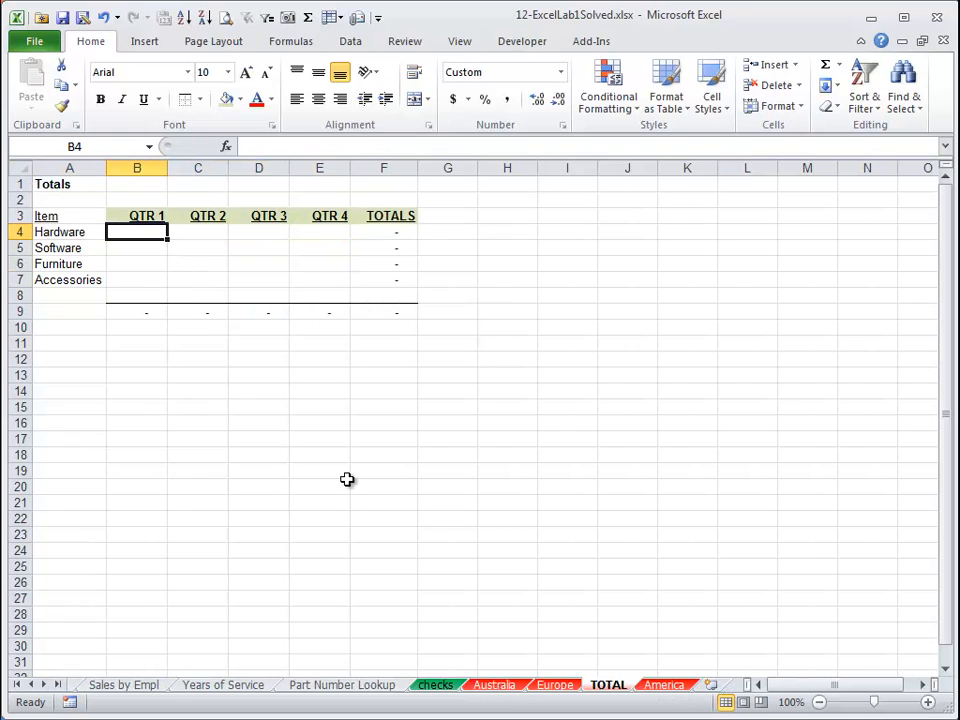
- Enter a 3-D formula in TOTAL's B4 that sums cell B4 across the sheets Australia through Europe: =SUM(Australia:Europe!B4)
type("=sum(")
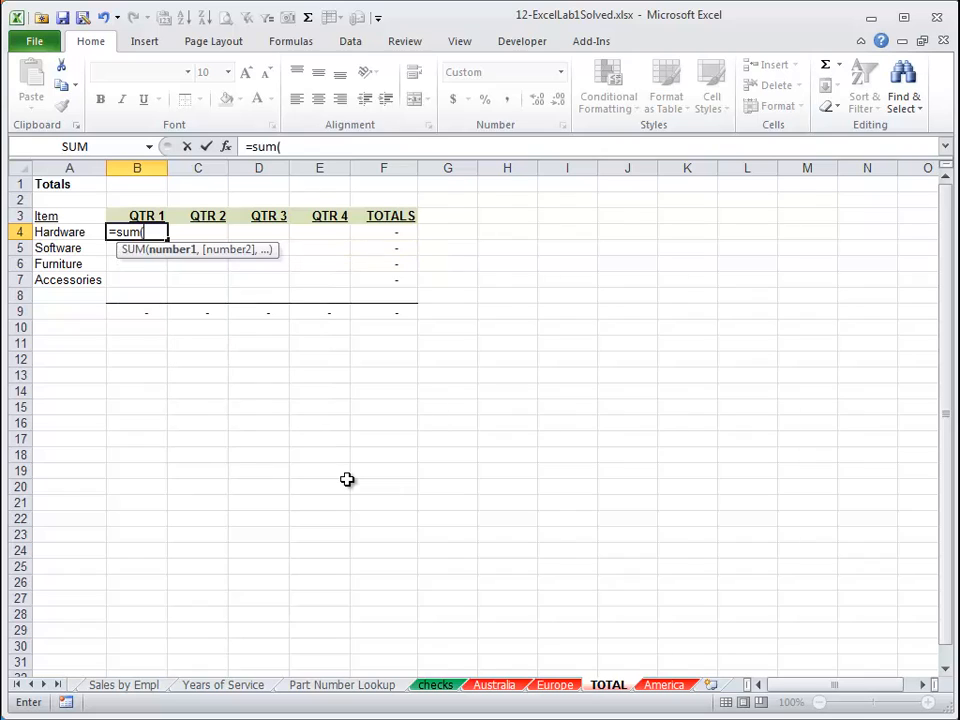
key("ctrl+Page_Up")
key("ctrl+Page_Up")
key("Down")
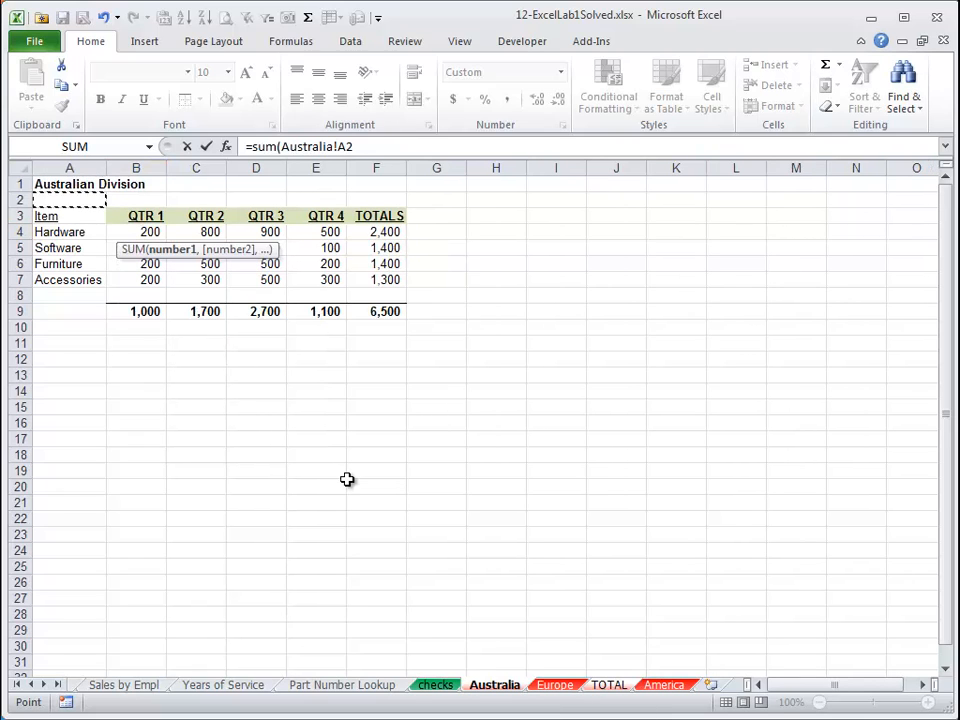
key("Down")
key("Down")
key("Right")
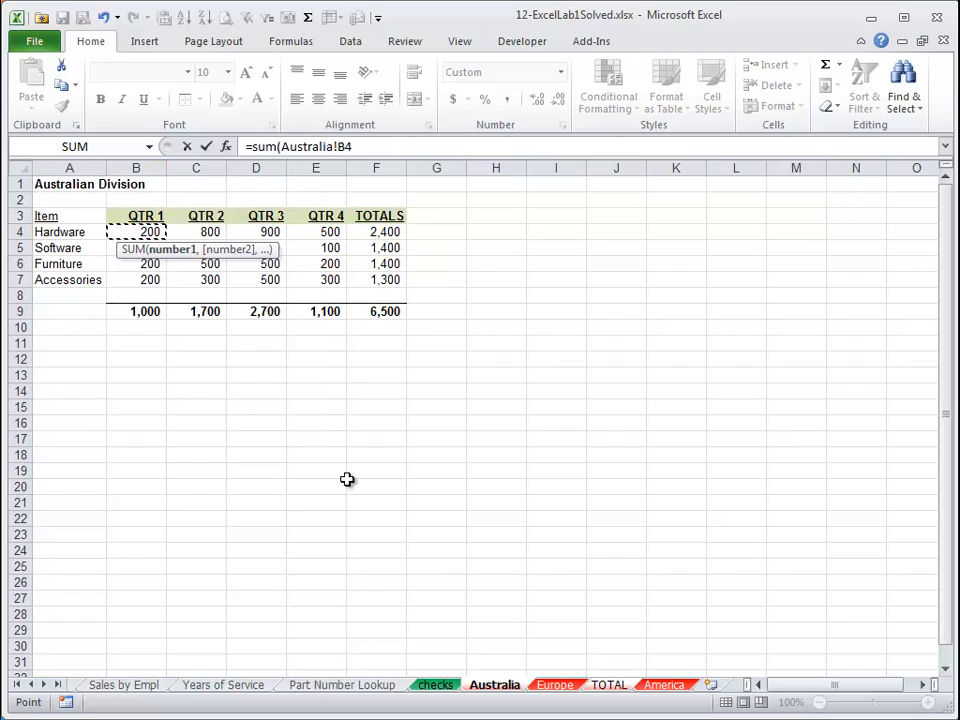
left_click(560, 686, "shift")
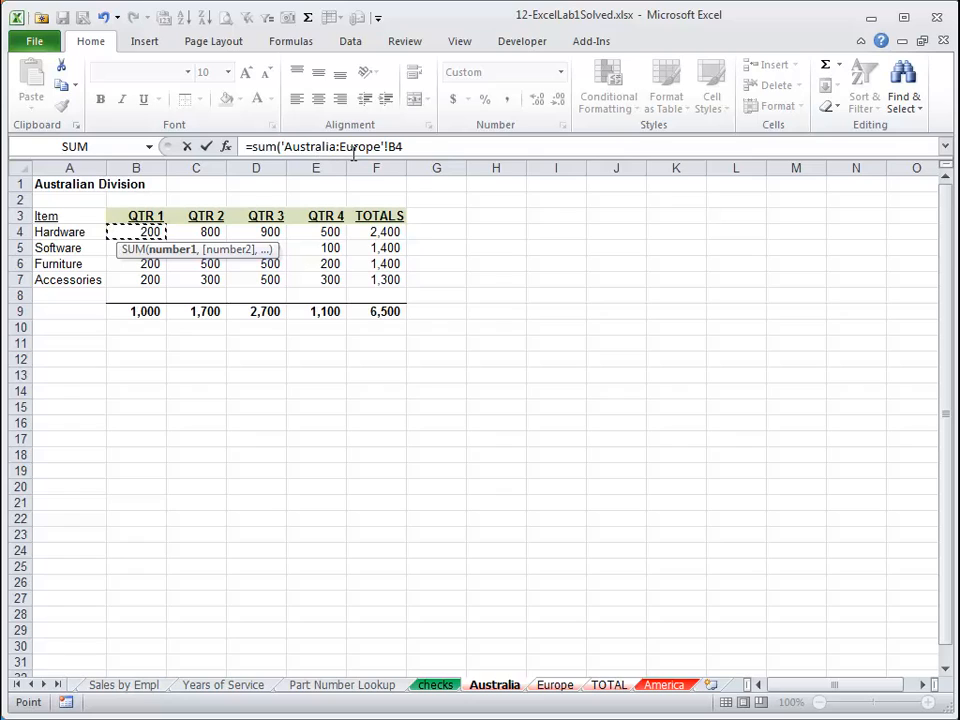
left_click(411, 147)
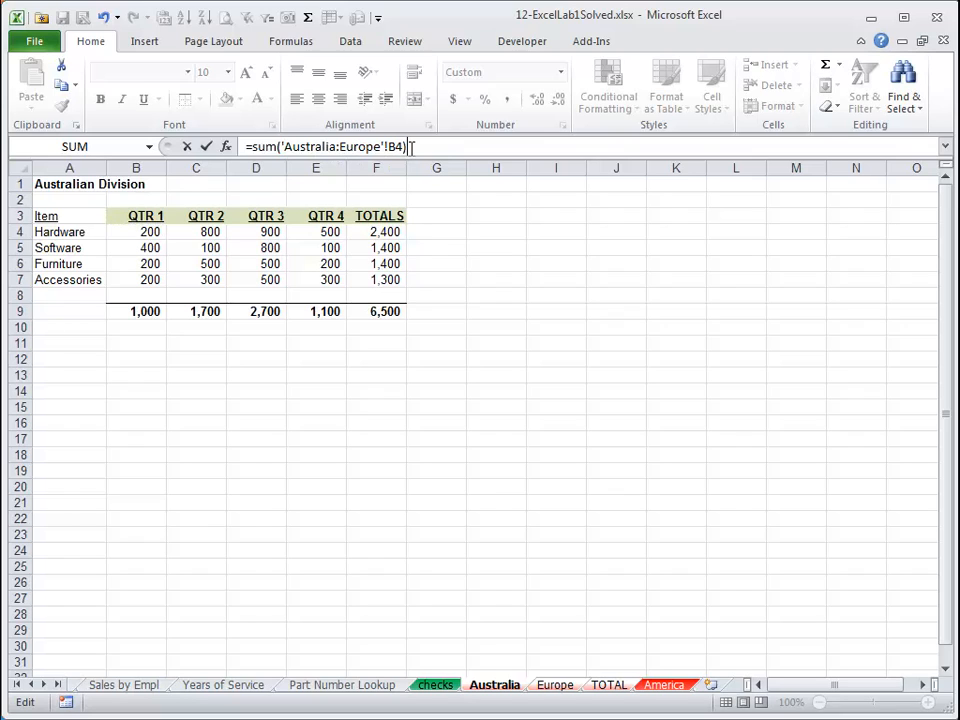
key("Return")
key("Up")
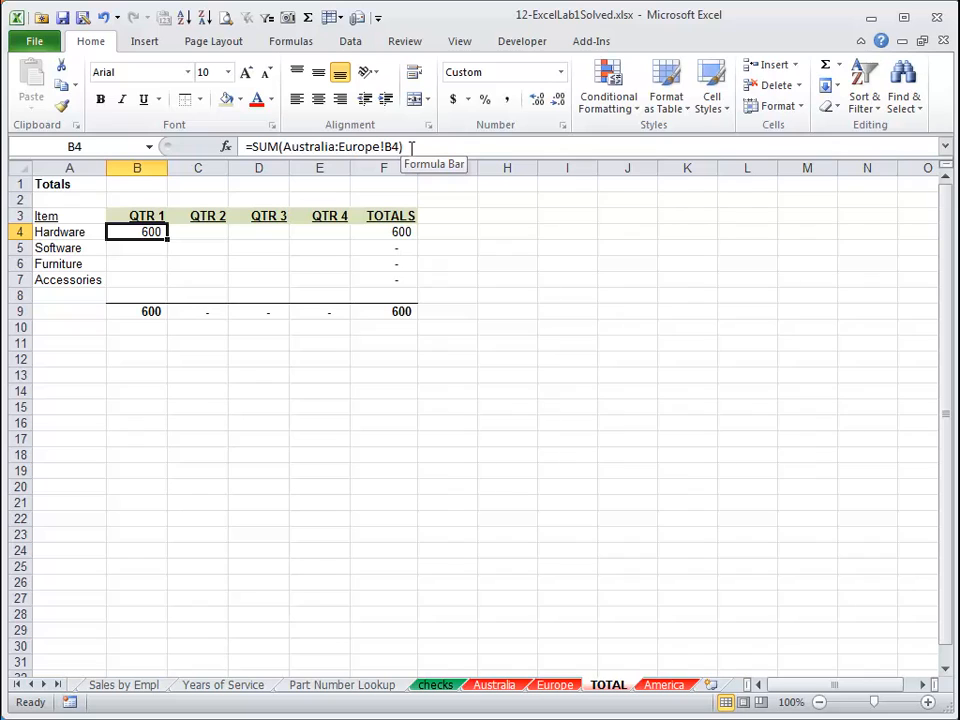
- Fill the 3-D SUM formula from B4 through B4:E7 on the TOTAL sheet, and check the grand total in F9
key("shift+Down")
key("shift+Down")
key("shift+Down")
key("shift+Right")
key("shift+Right")
key("shift+Right")
key("ctrl+r")
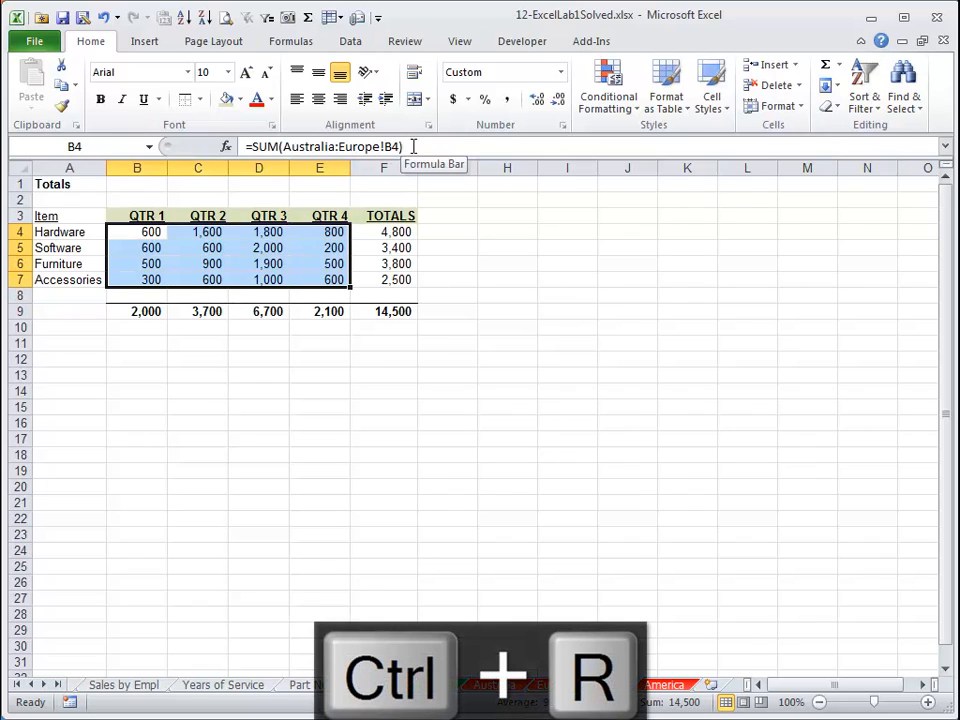
left_click(410, 312)
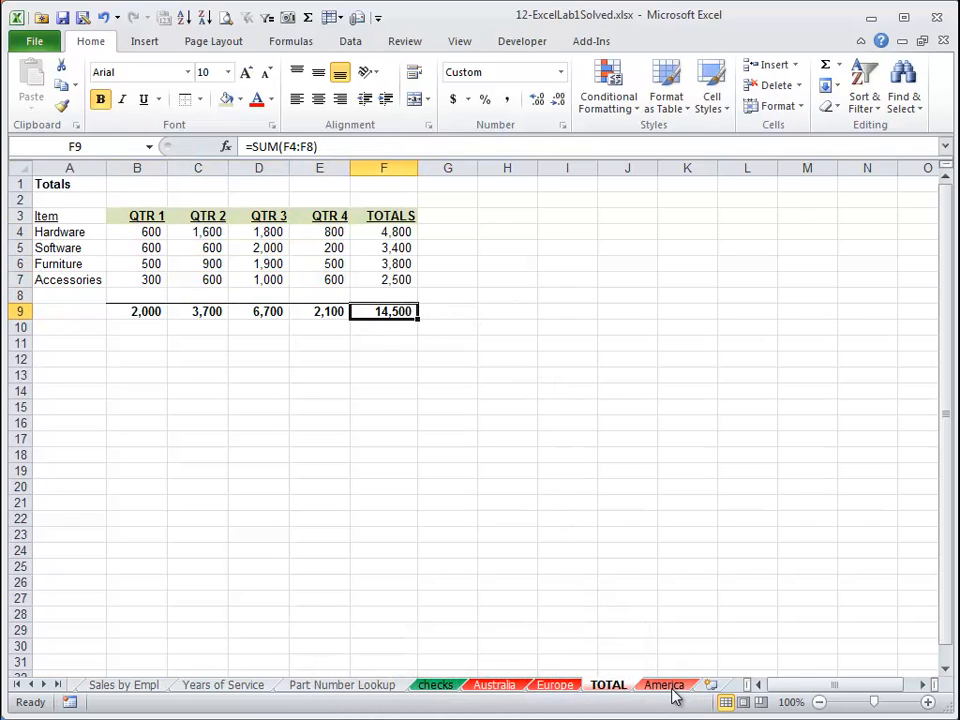
- Move the America sheet between Australia and Europe, and check the grand total and the B4 formula on the TOTAL sheet
left_click_drag(675, 697, 561, 684)
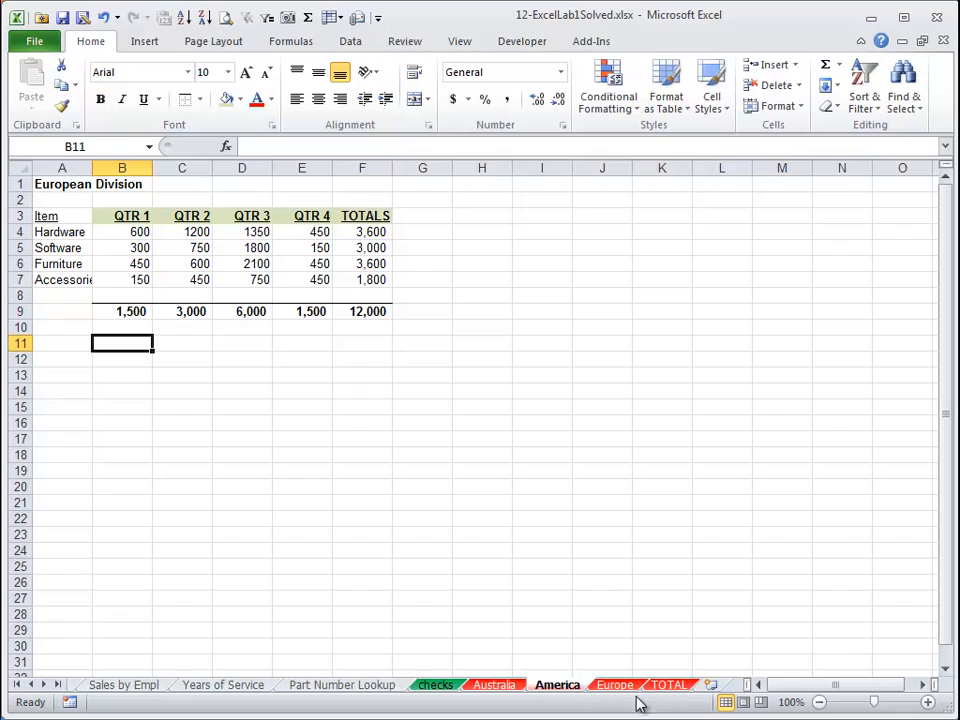
left_click(670, 686)
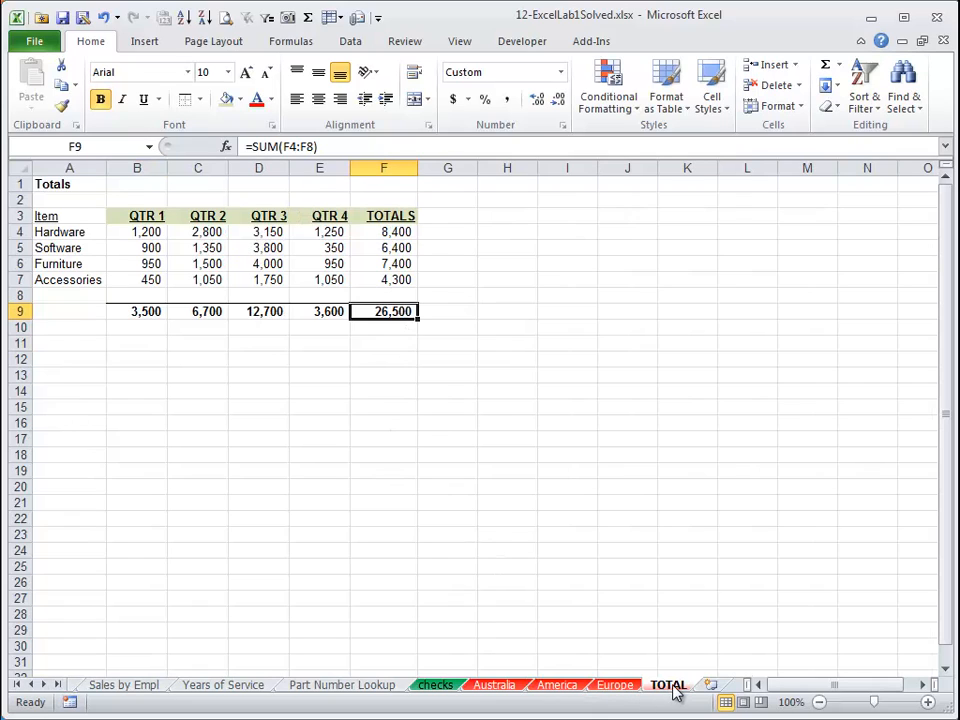
left_click(143, 232)
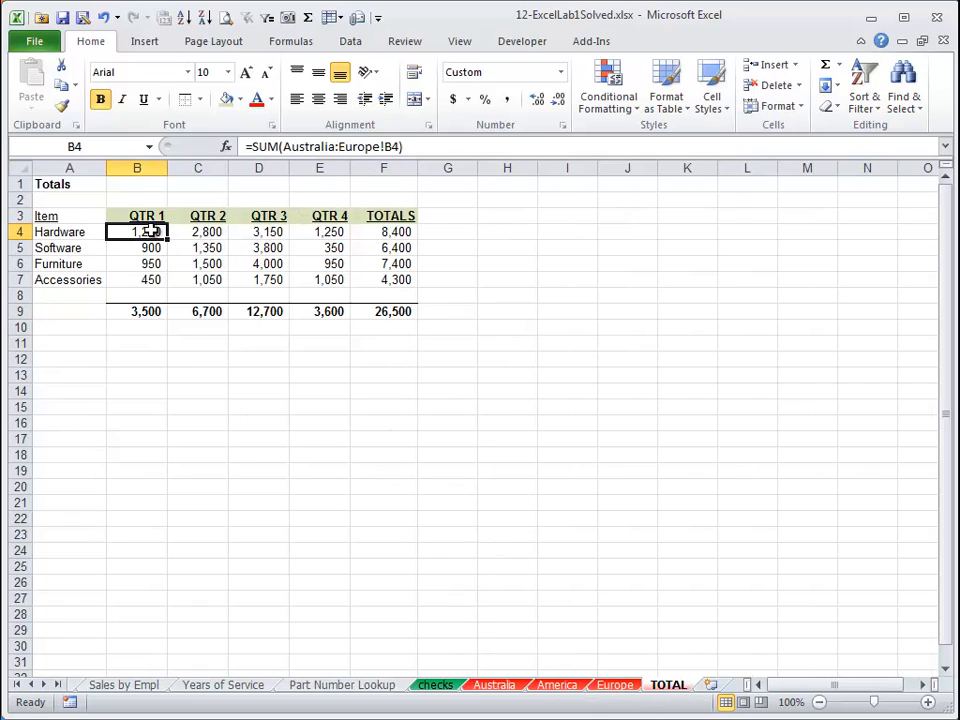